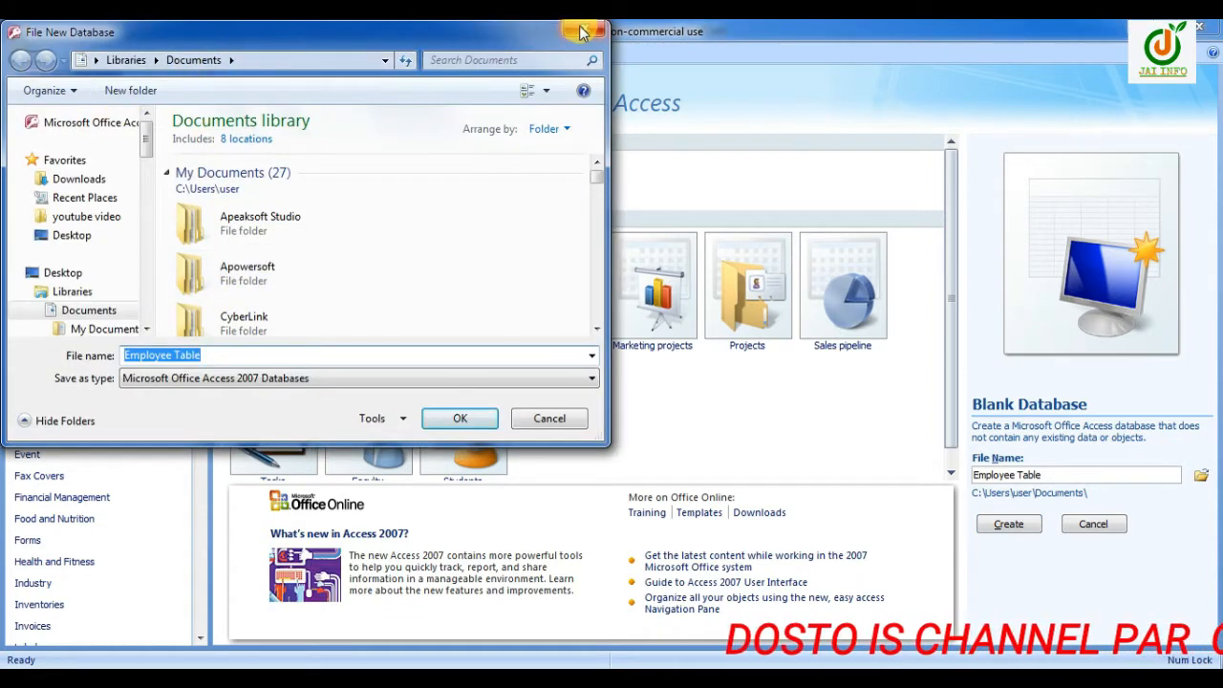
# Create the blank database "Employee Table" and open its default table in design view, saving it as Employee
pyautogui.press('Return')
pyautogui.click(1011, 525)
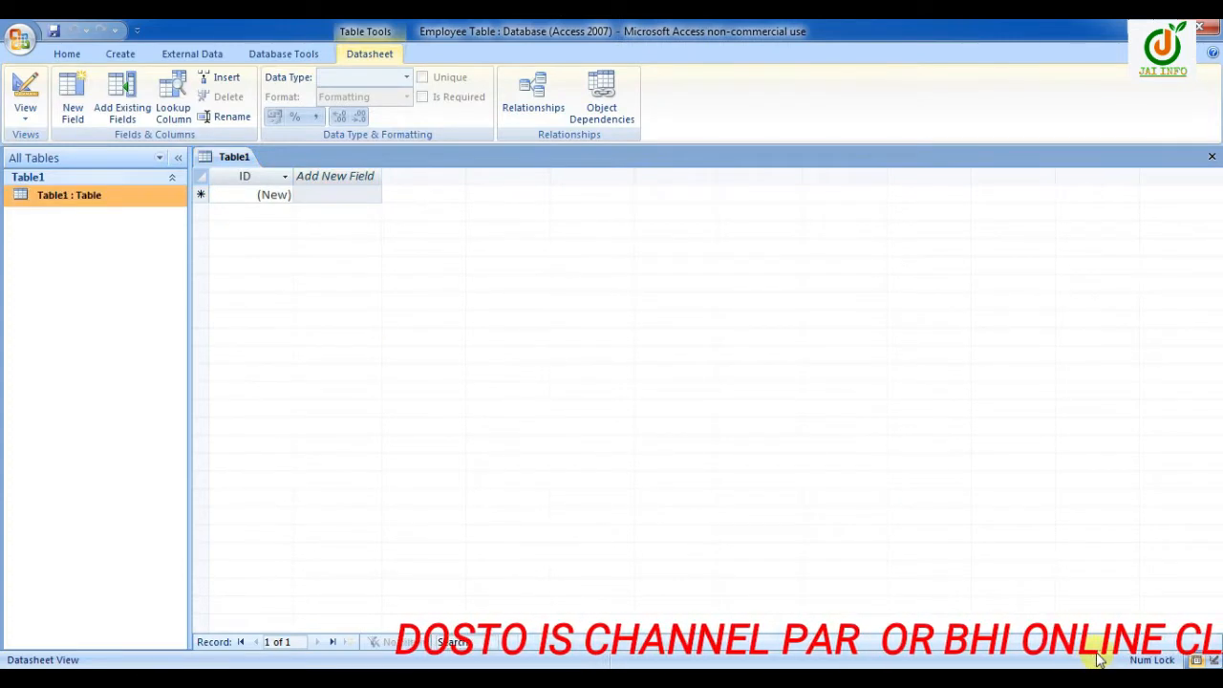
pyautogui.rightClick(111, 195)
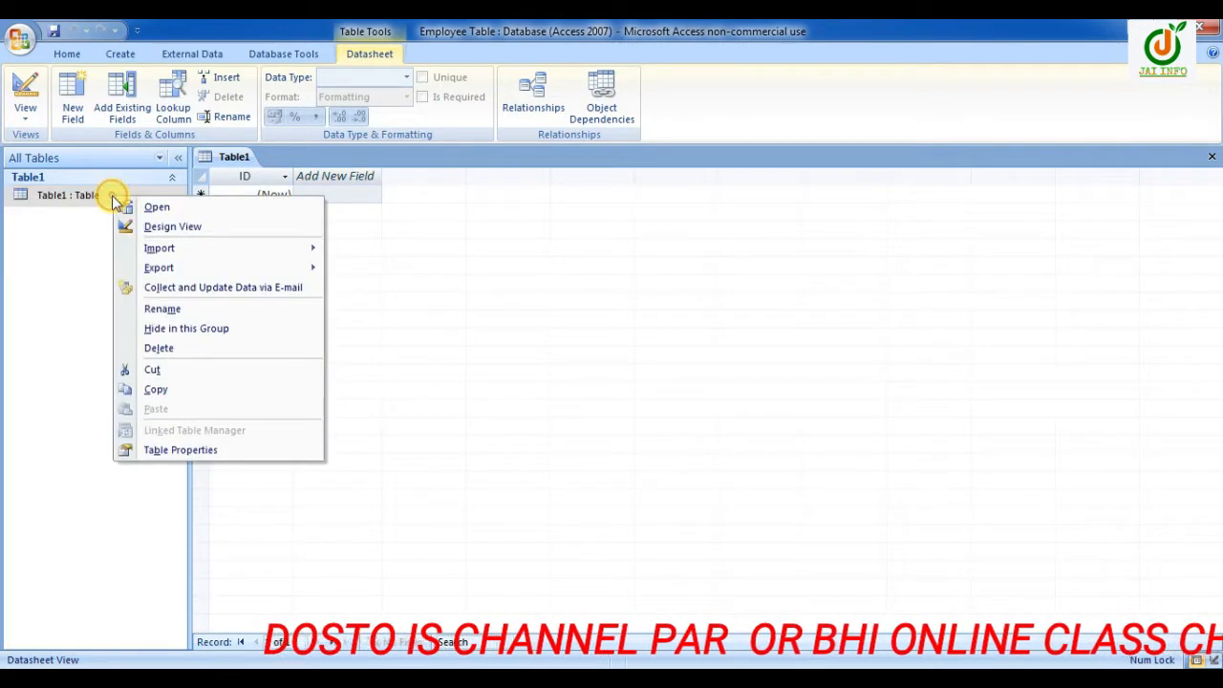
pyautogui.click(159, 227)
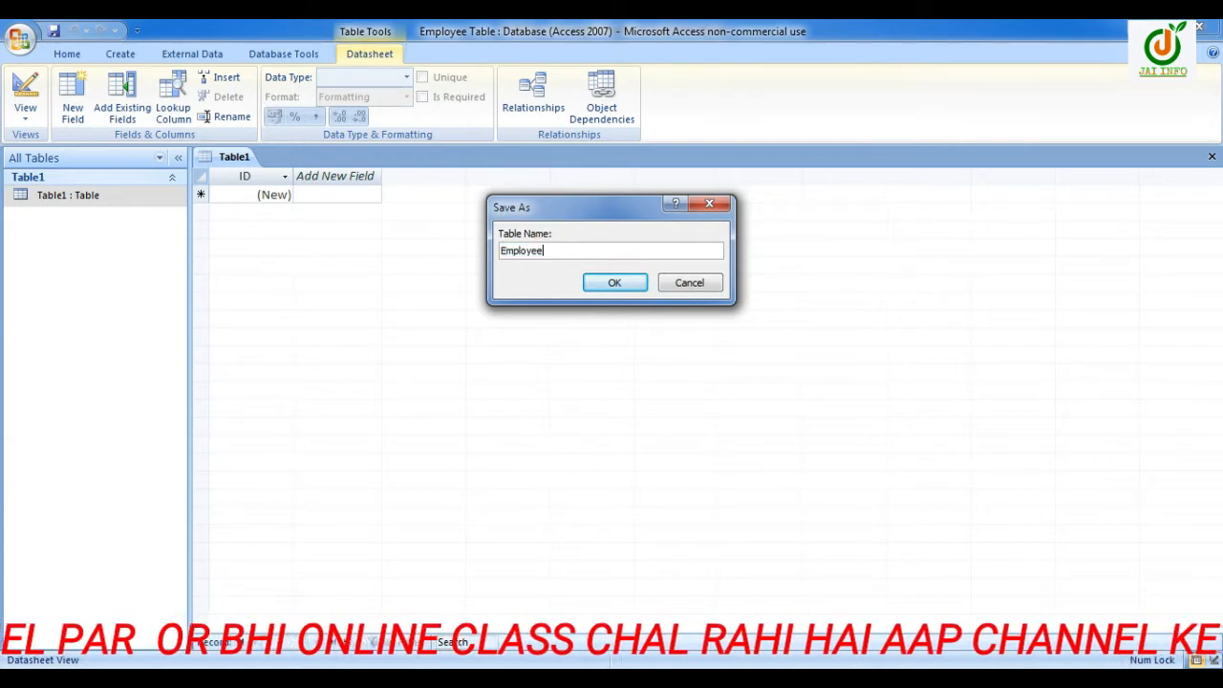
pyautogui.write('Employee')
pyautogui.click(609, 283)
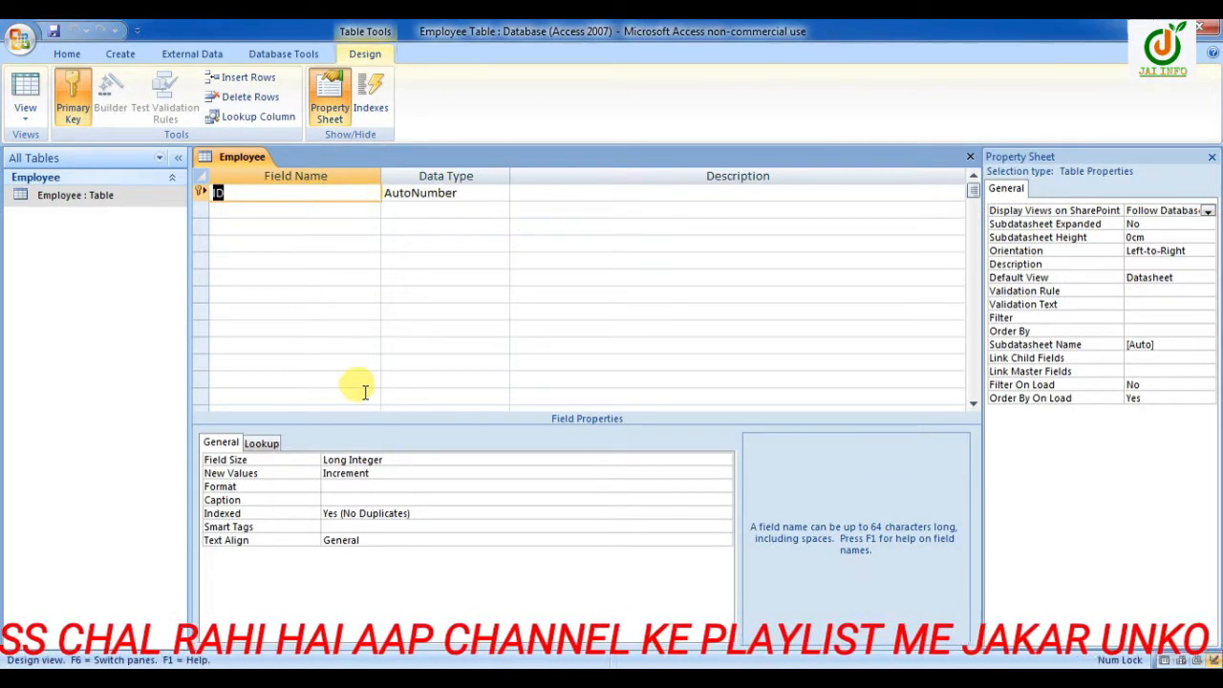
# Following the field list in the PART-6 Word document, define the first field as ENAME with data type Text and field size 15
pyautogui.hotkey('alt', 'Tab')
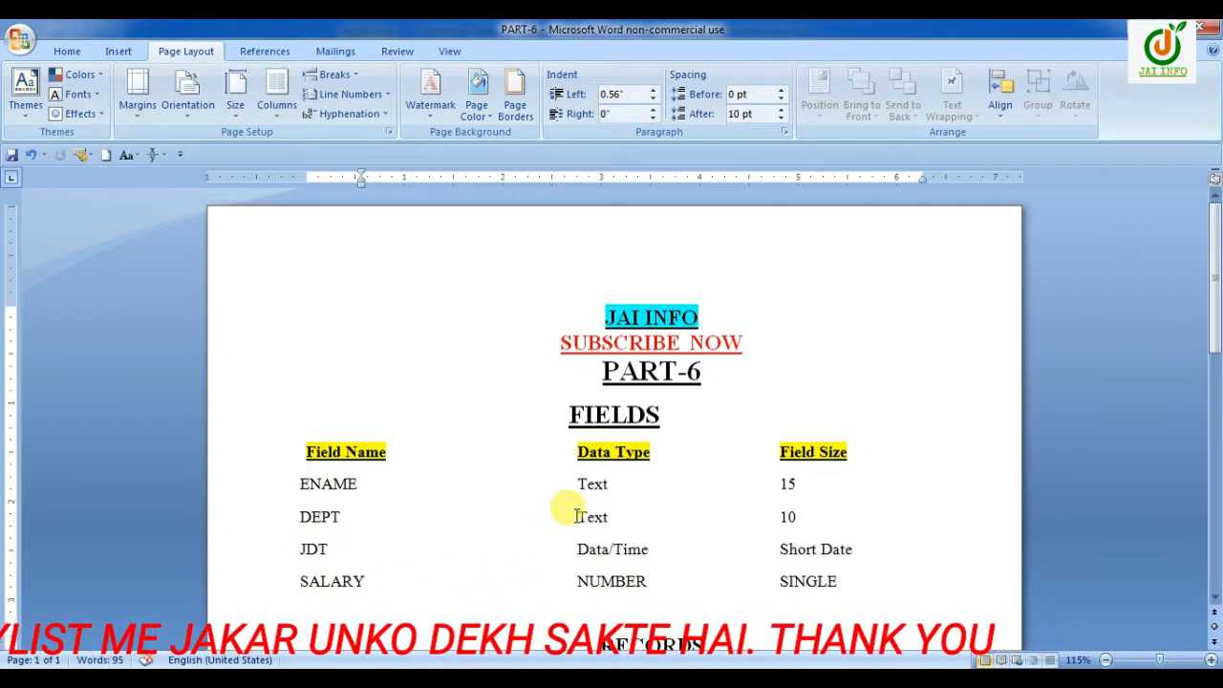
pyautogui.moveTo(573, 480); pyautogui.dragTo(640, 576)
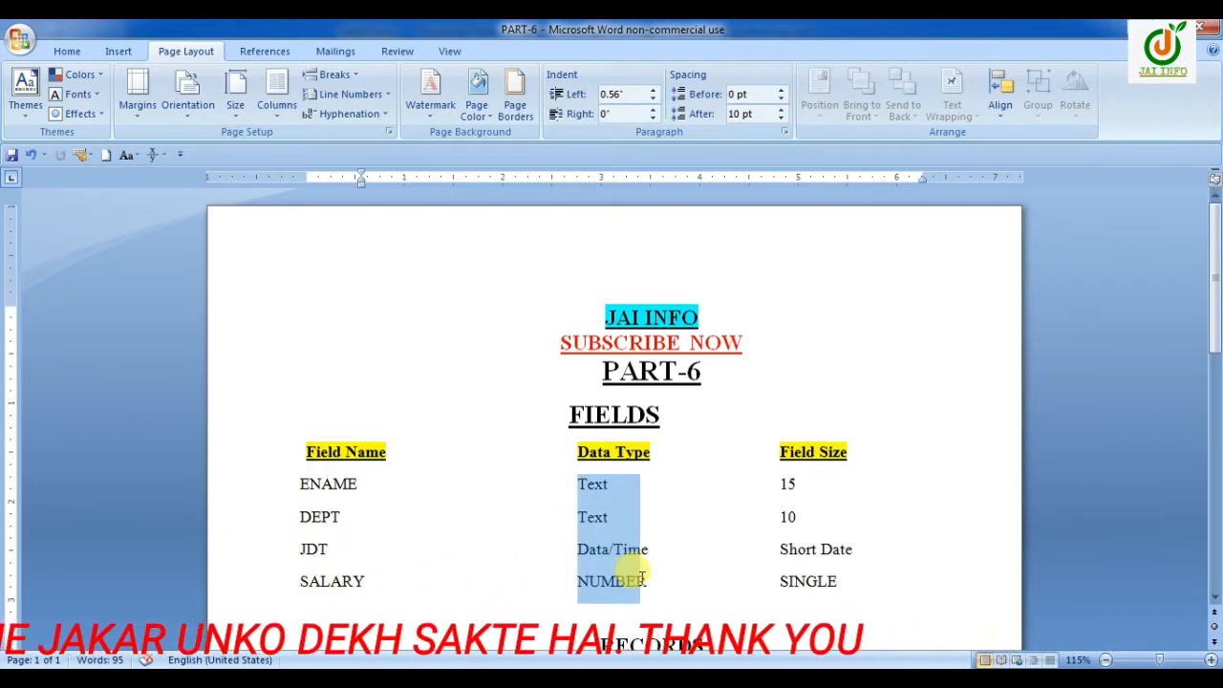
pyautogui.moveTo(776, 475); pyautogui.dragTo(883, 585)
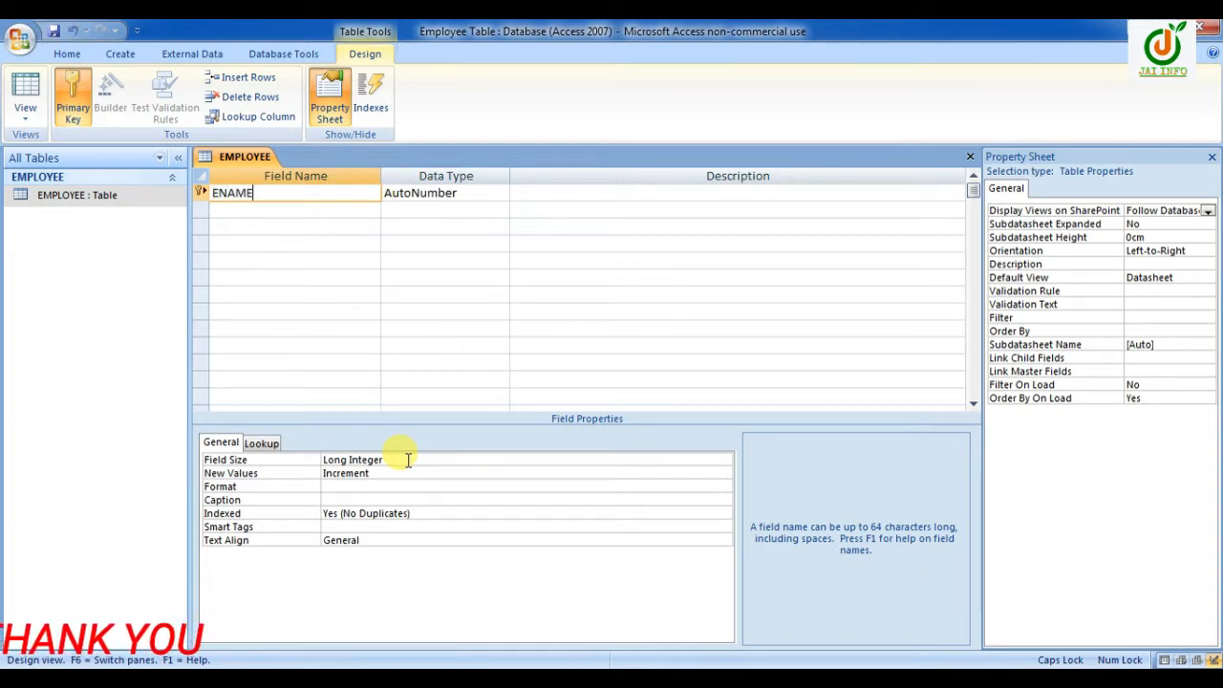
pyautogui.press('Tab')
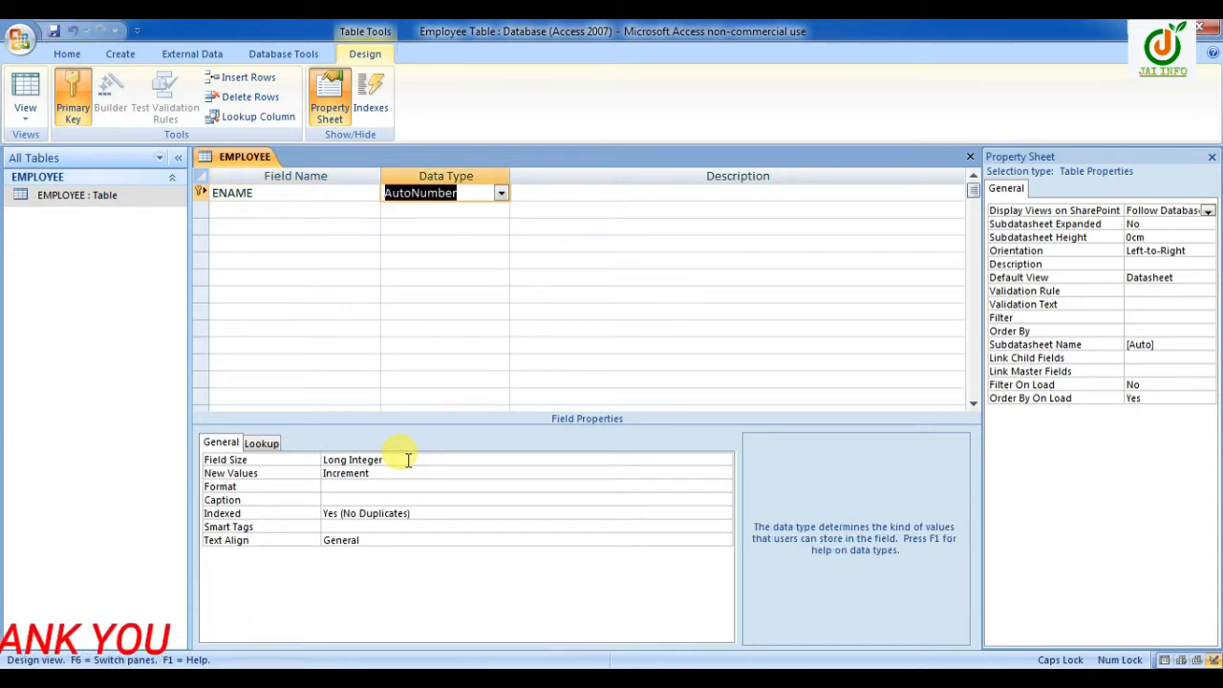
pyautogui.click(502, 195)
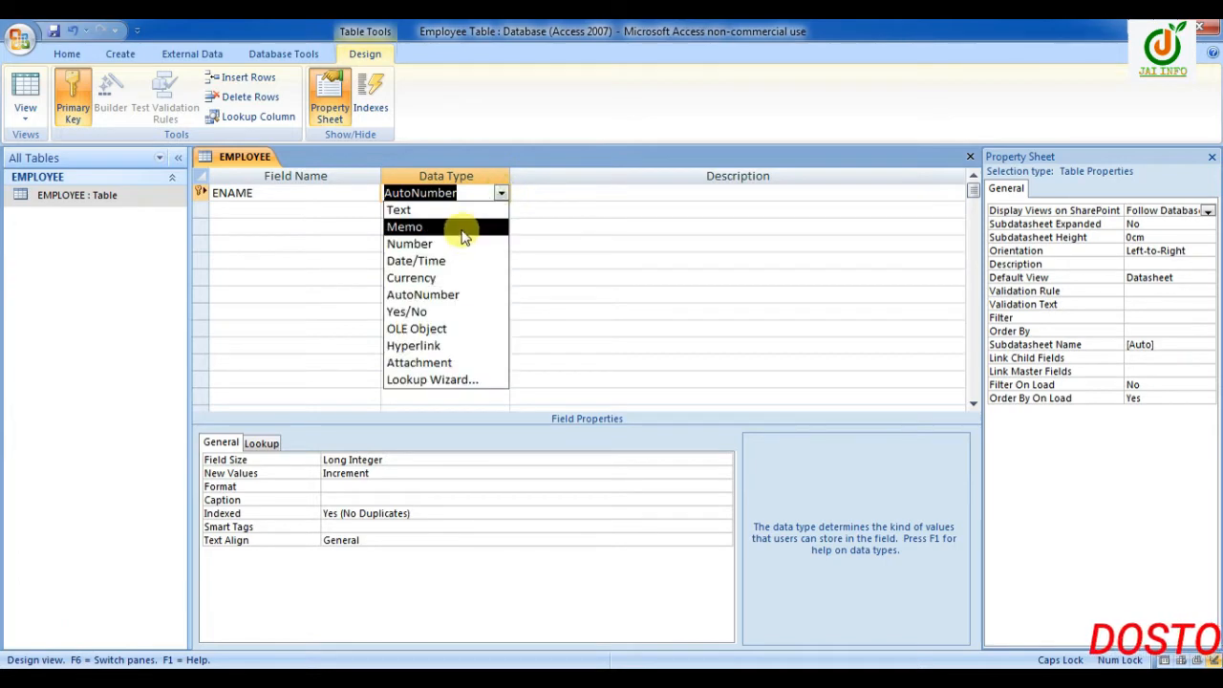
pyautogui.click(459, 207)
pyautogui.click(334, 460)
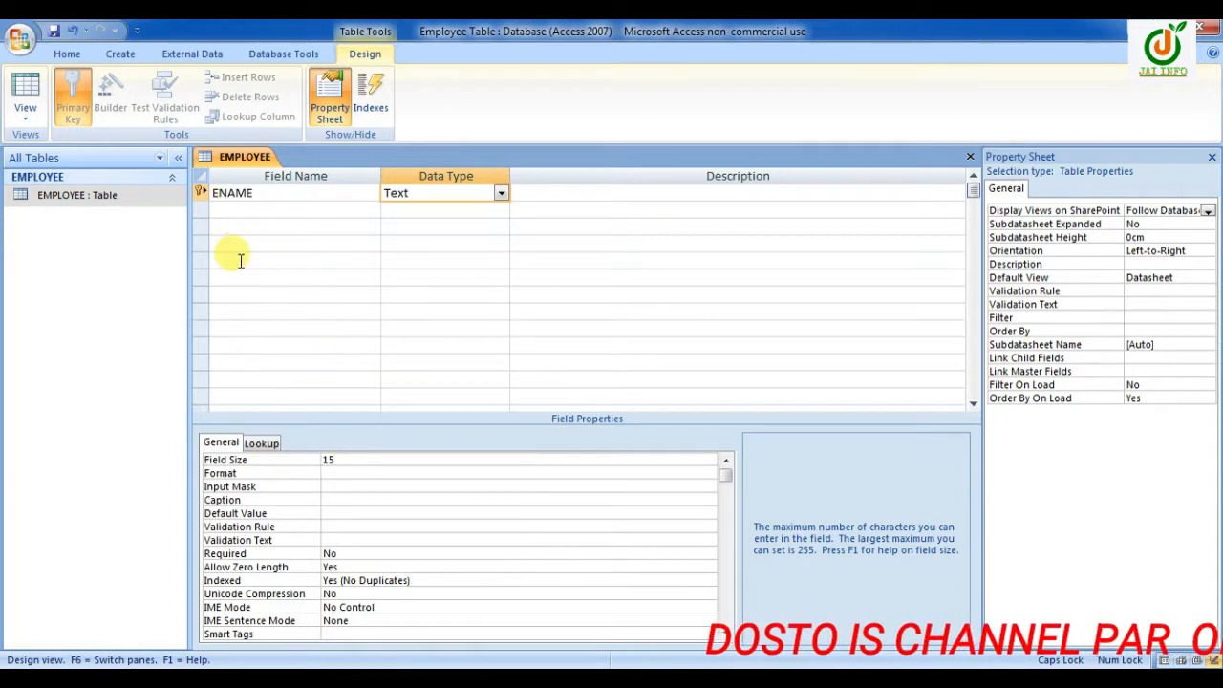
# Add the DEPT field with data type Text and field size 10, as listed in the PART-6 Word document
pyautogui.click(254, 211)
pyautogui.hotkey('alt', 'Tab')
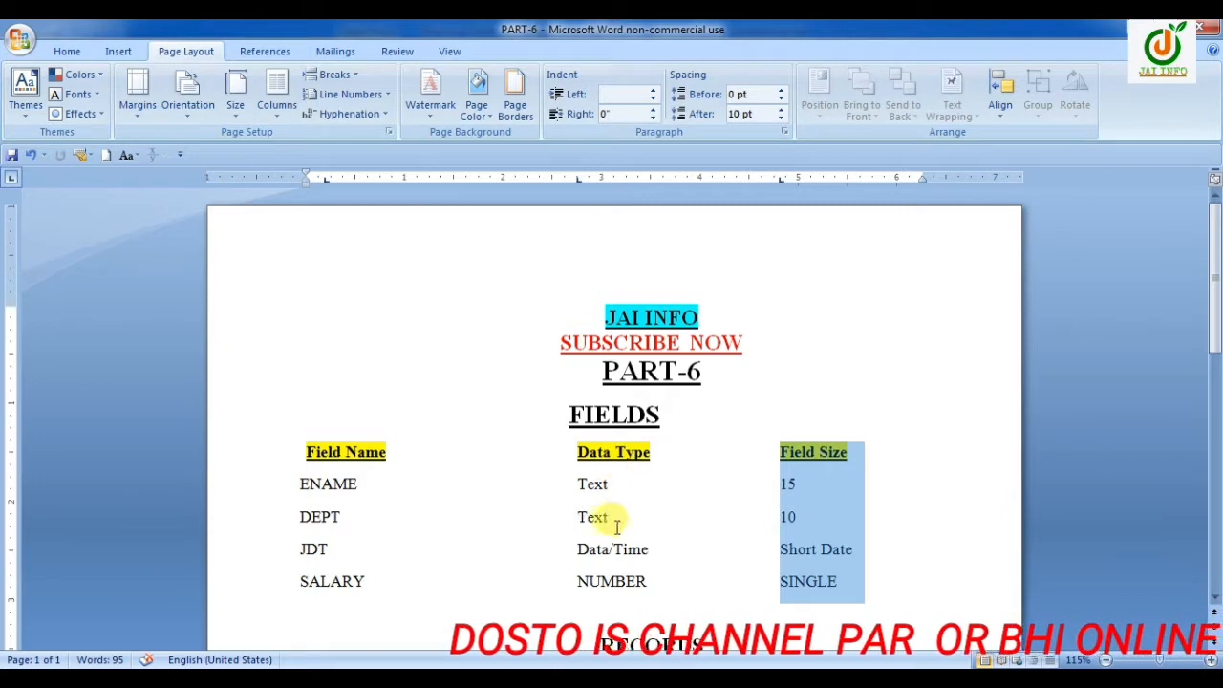
pyautogui.click(798, 526)
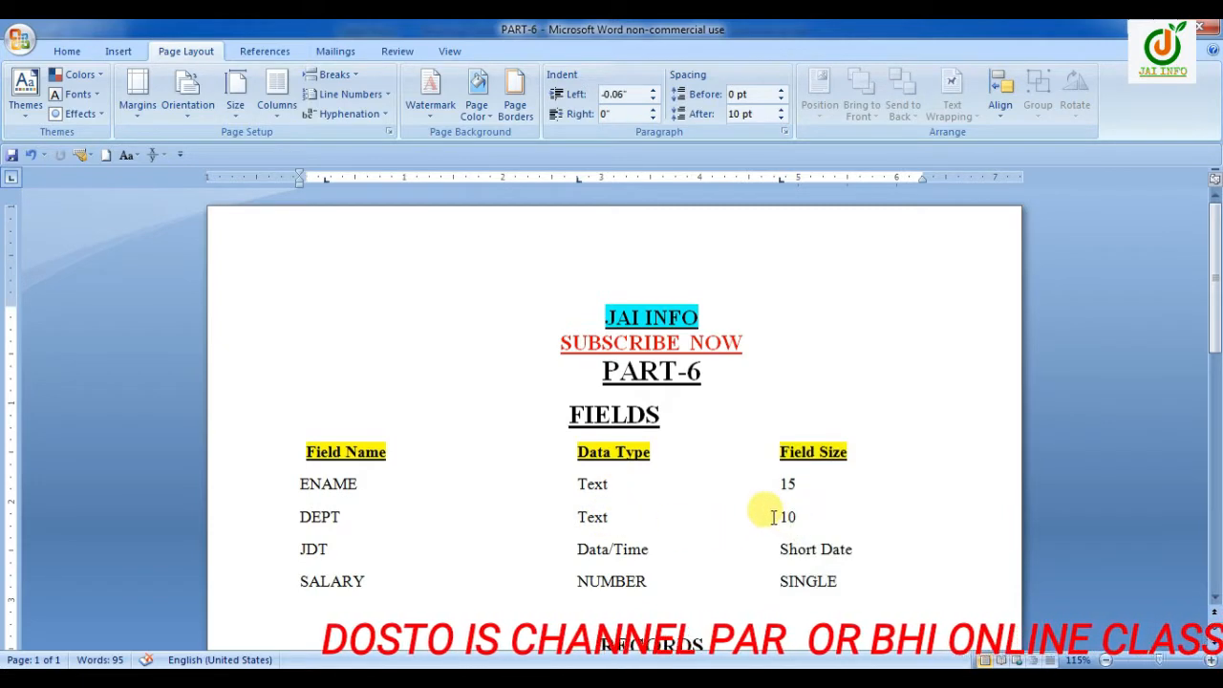
pyautogui.hotkey('alt', 'Tab')
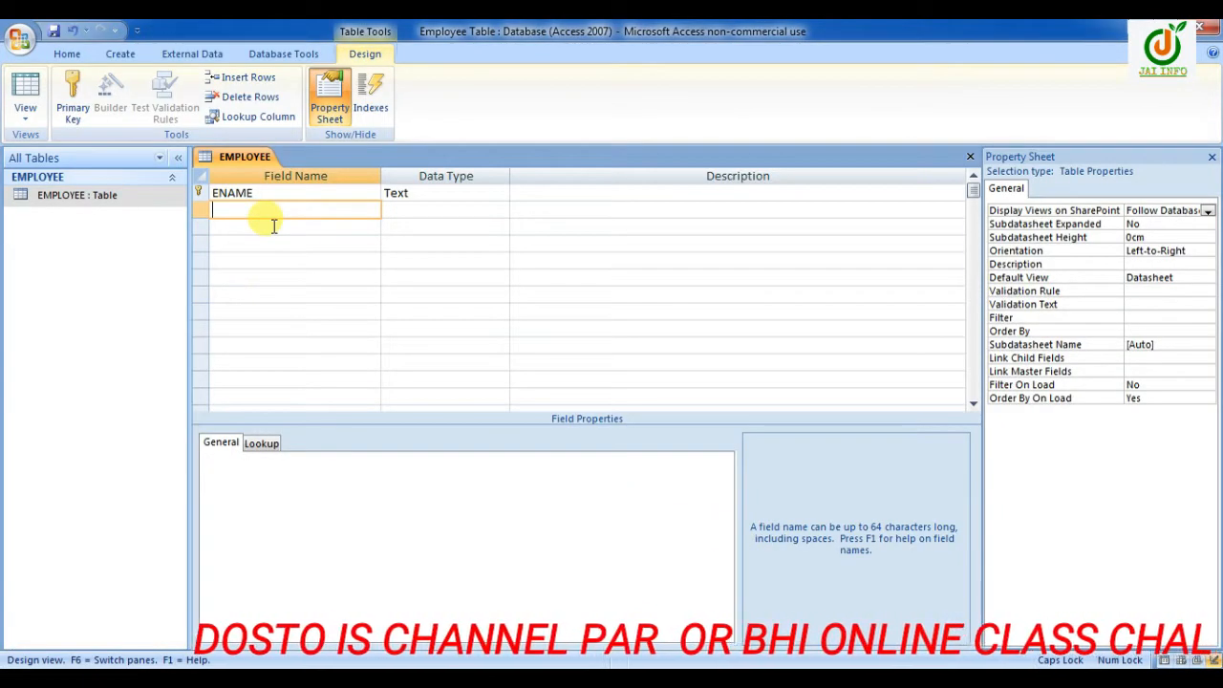
pyautogui.press('Tab')
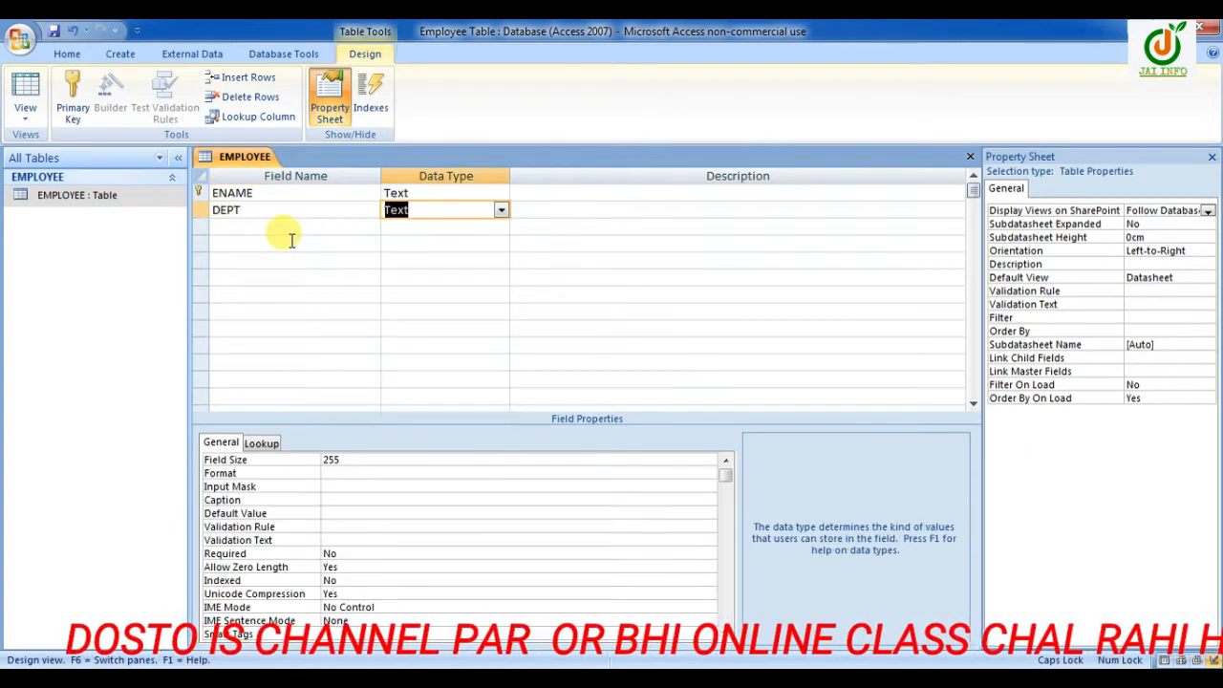
pyautogui.click(368, 459)
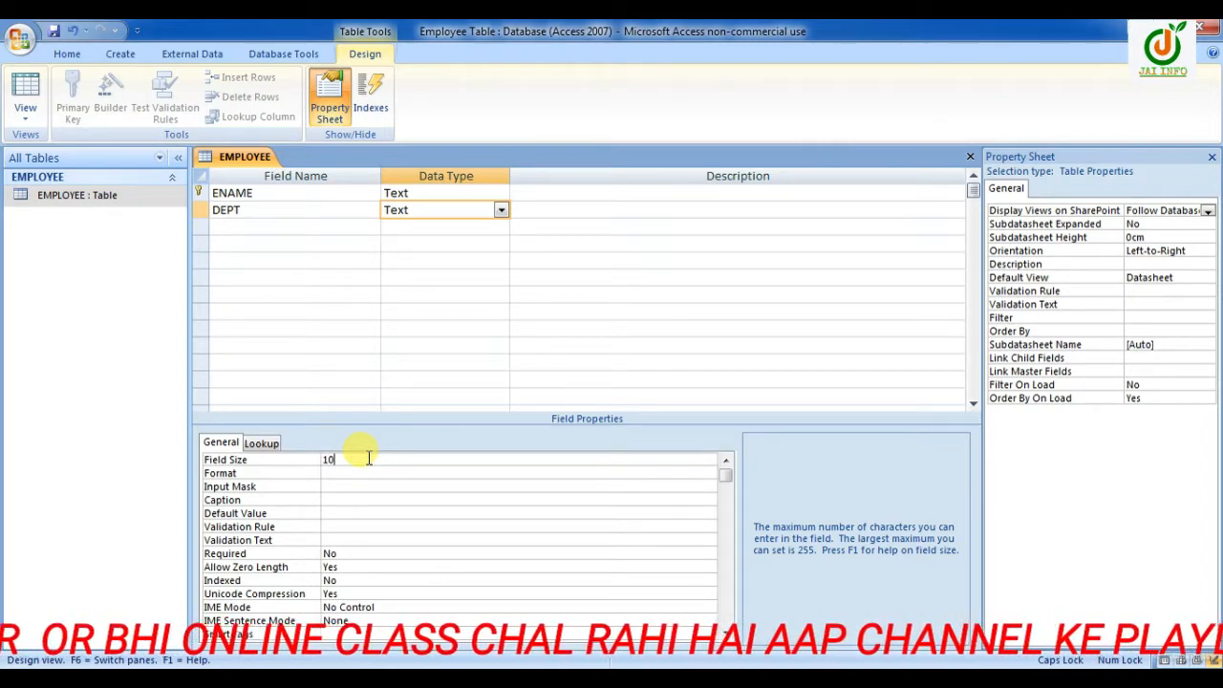
# Add a JDT field with the Date/Time data type below DEPT
pyautogui.click(287, 227)
pyautogui.write('JDT')
pyautogui.press('Tab')
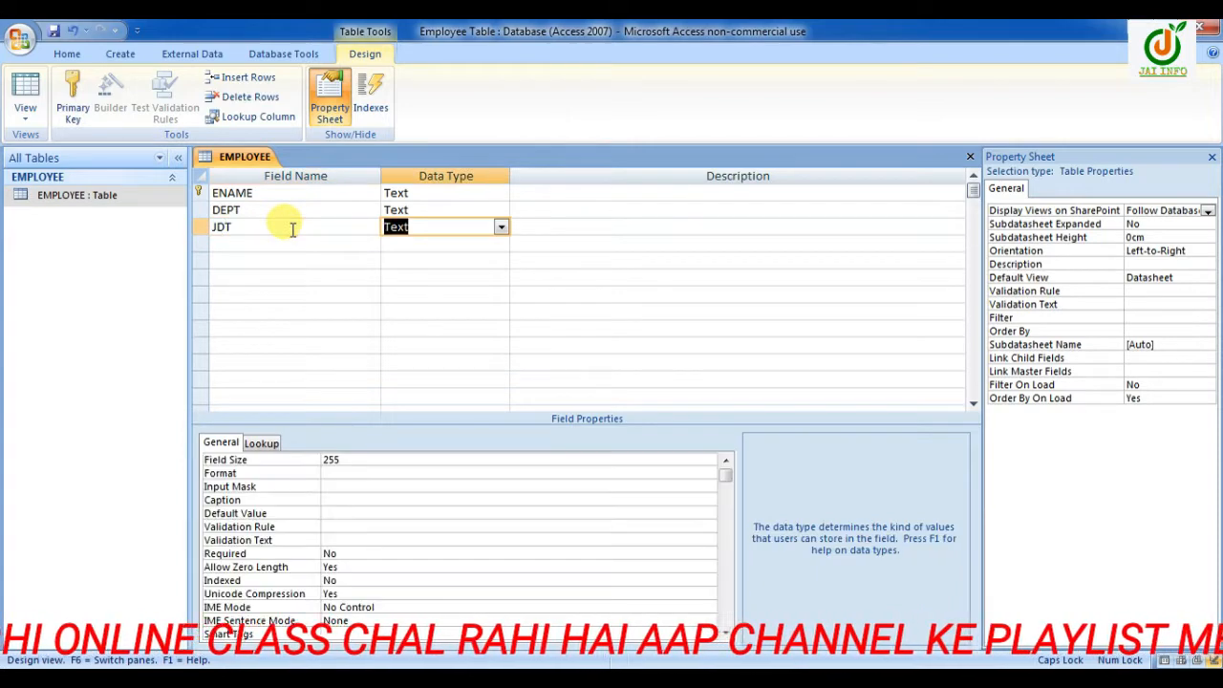
pyautogui.click(501, 227)
pyautogui.click(461, 296)
# Add a SALARY field with the Number data type and field size Single
pyautogui.click(357, 242)
pyautogui.write('SALARY')
pyautogui.press('Tab')
pyautogui.write('Number')
pyautogui.press('Tab')
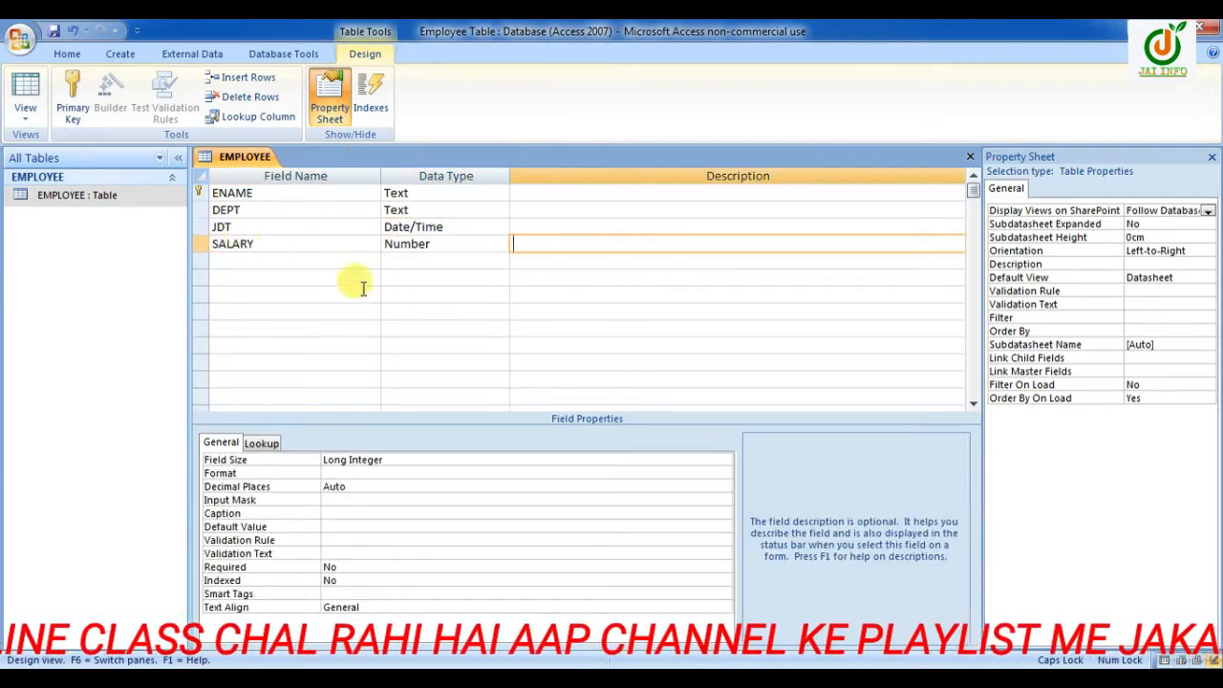
pyautogui.click(723, 461)
pyautogui.click(436, 509)
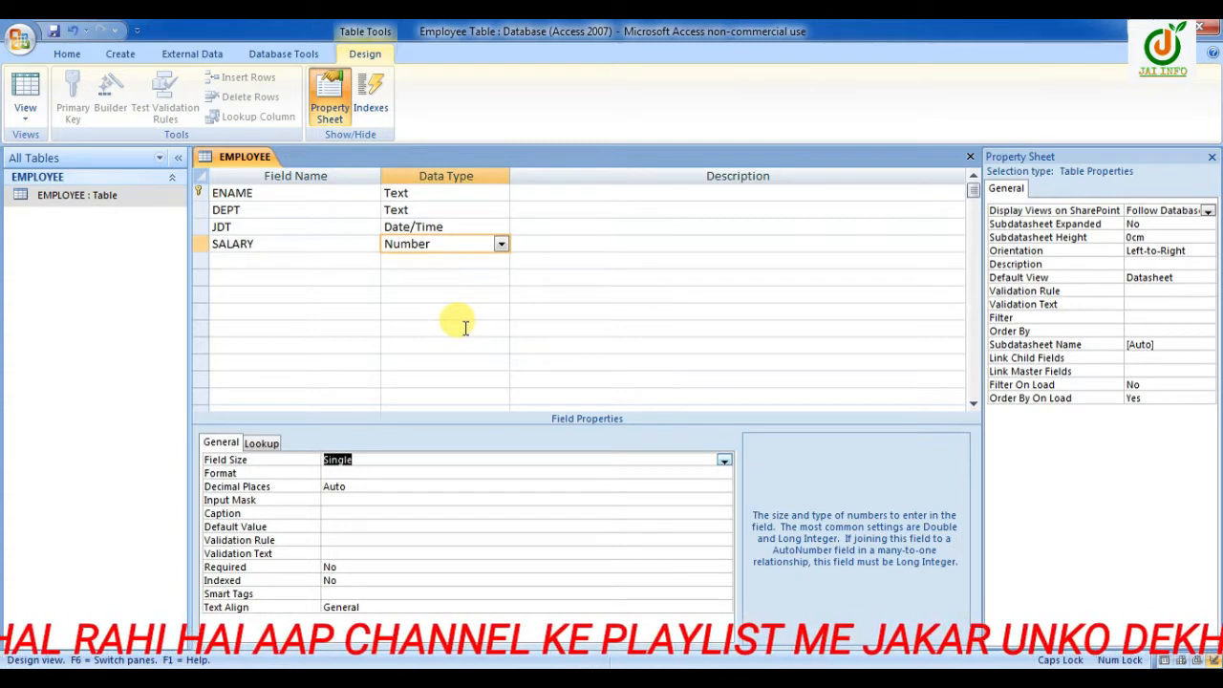
# Save and close the EMPLOYEE table design, and open the table in datasheet view at the first ENAME cell
pyautogui.rightClick(247, 158)
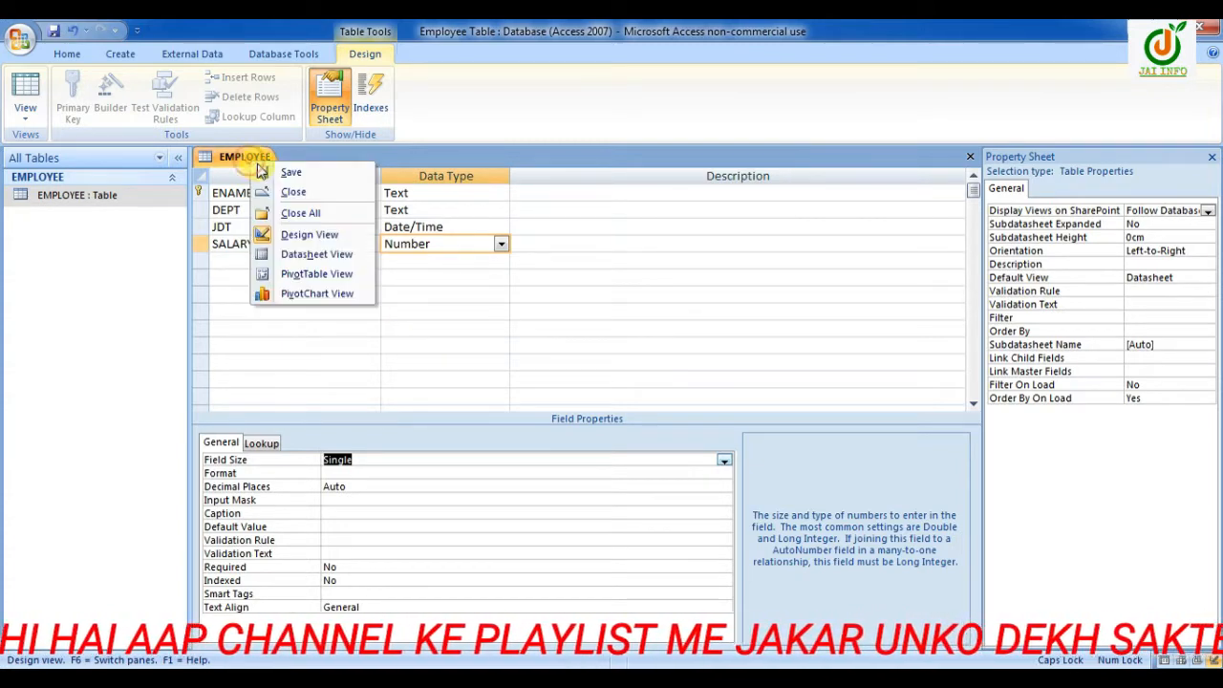
pyautogui.rightClick(227, 153)
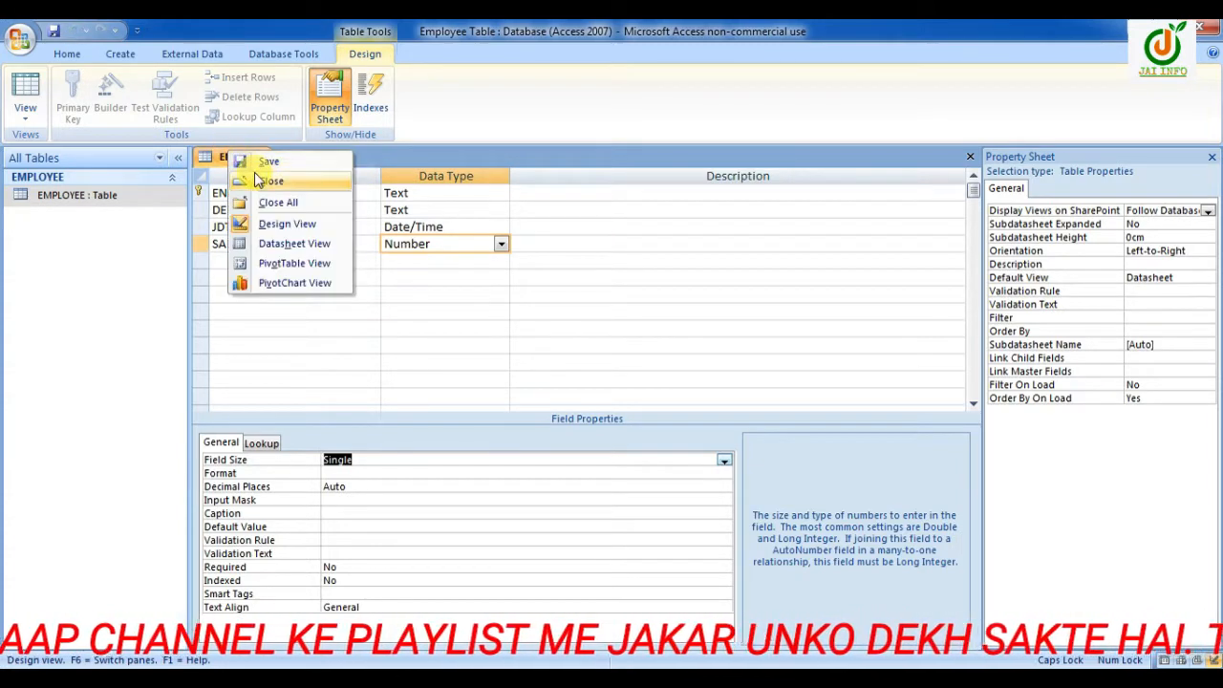
pyautogui.click(258, 181)
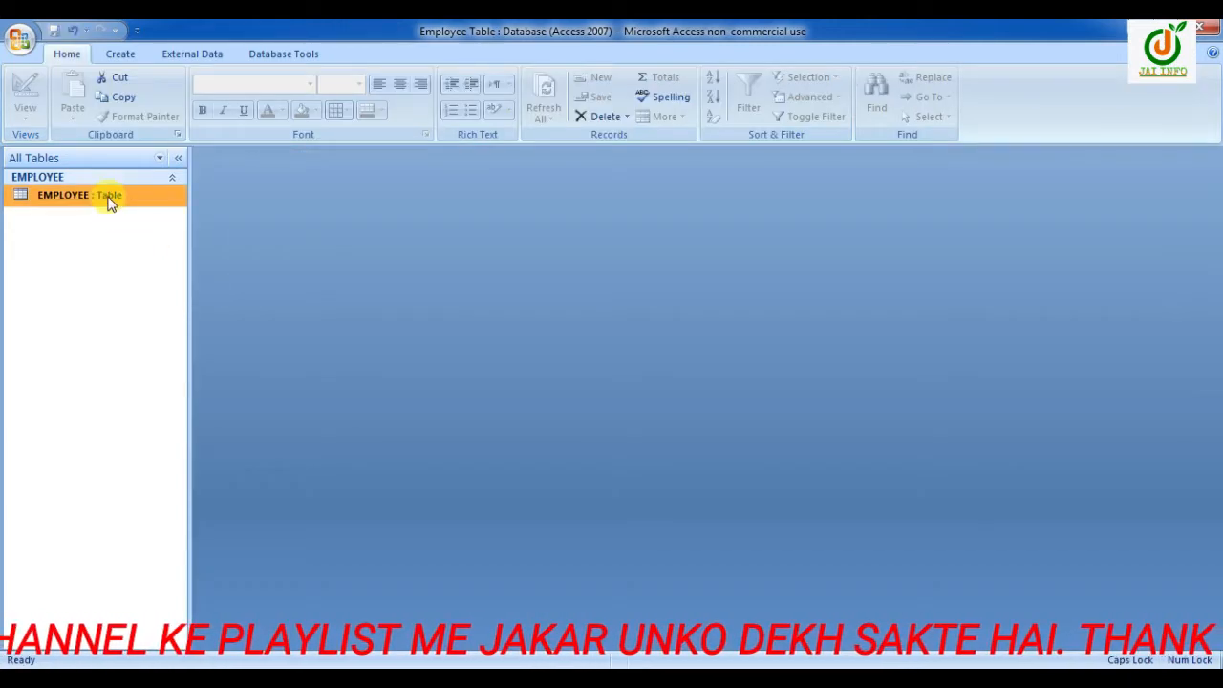
pyautogui.rightClick(110, 198)
pyautogui.click(149, 209)
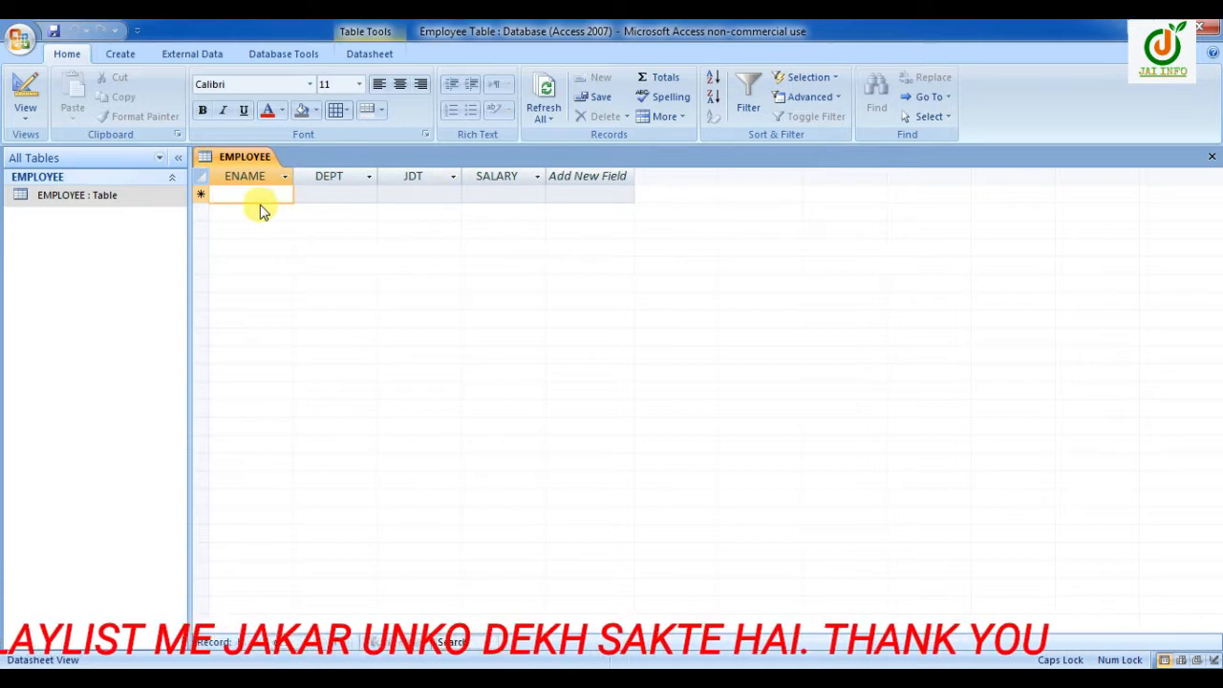
pyautogui.click(270, 198)
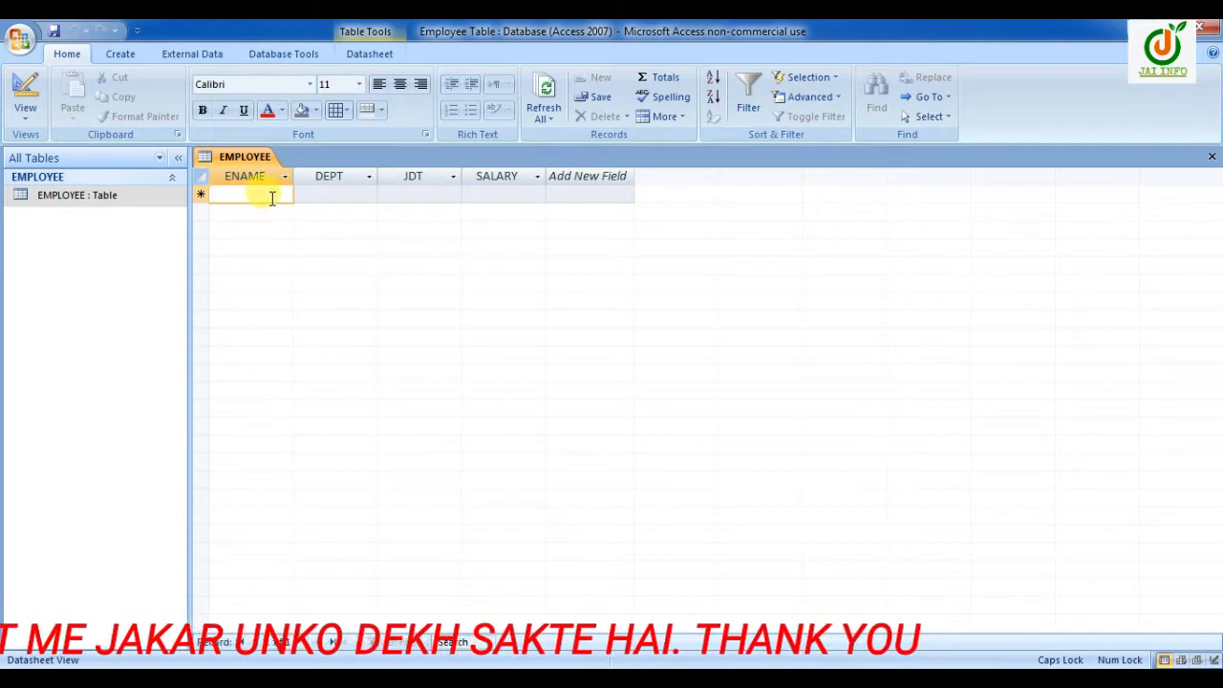
# Switch to the PART-6 Word document and examine the DEPT, JDT and SALARY values in its RECORDS list
pyautogui.hotkey('alt', 'Tab')
pyautogui.scroll(-7, 596, 376)
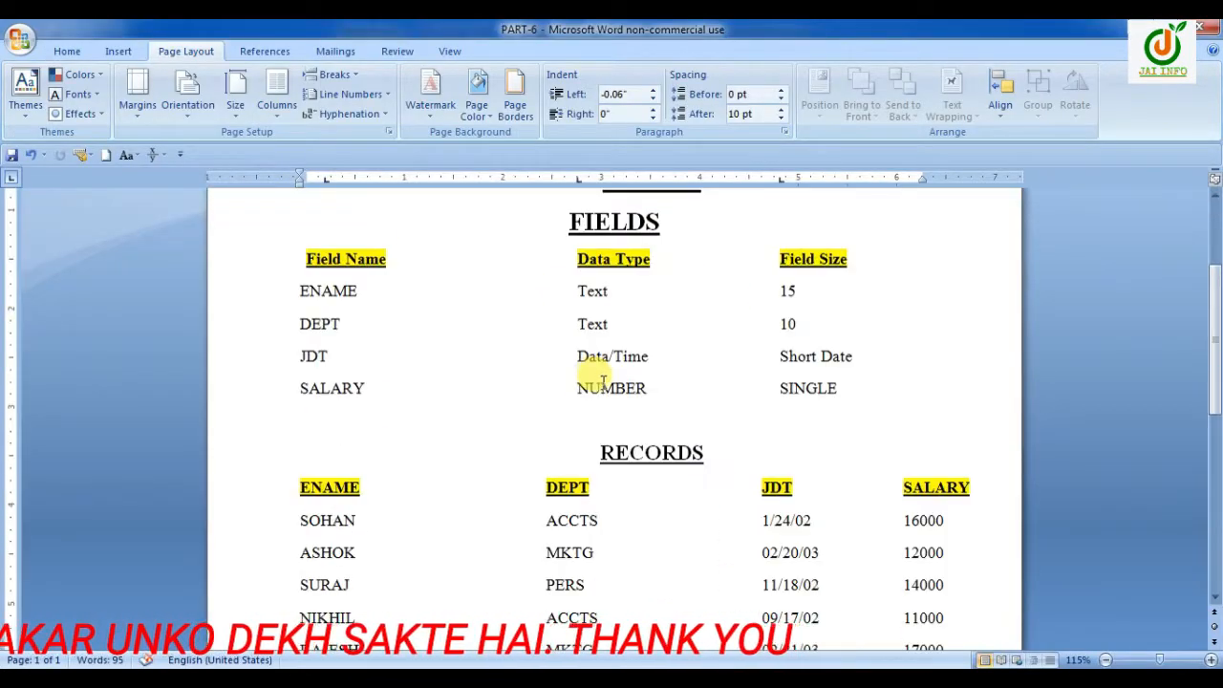
pyautogui.scroll(1, 606, 382)
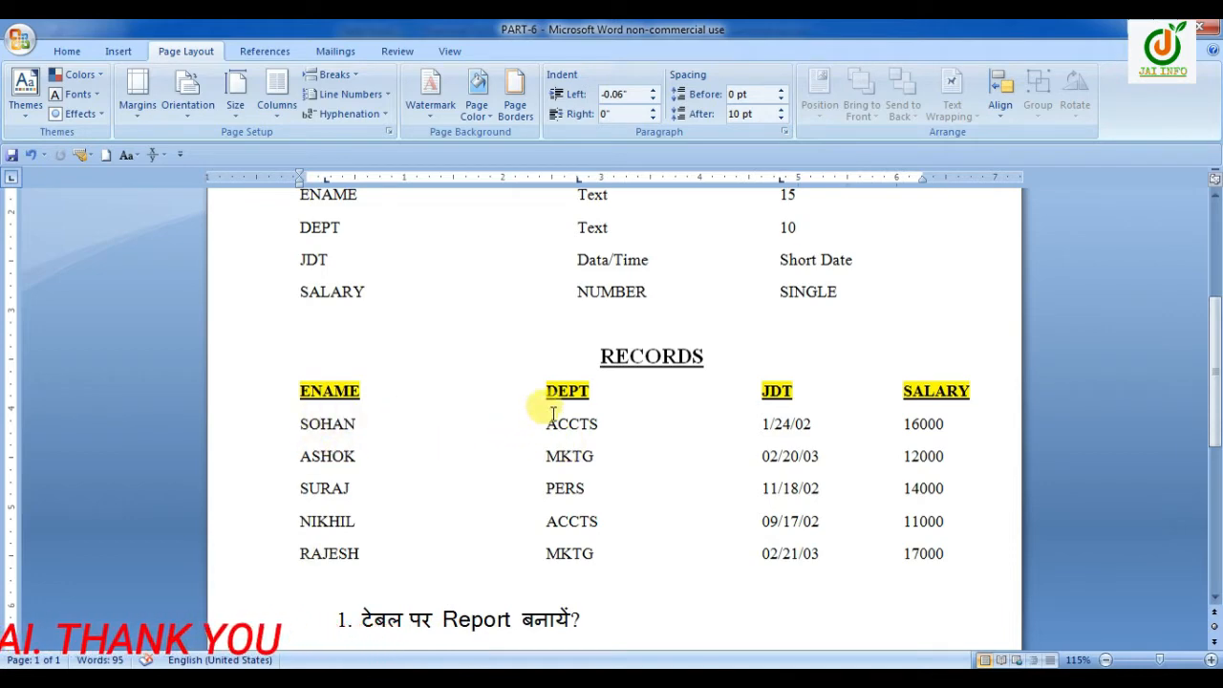
pyautogui.moveTo(557, 414); pyautogui.dragTo(671, 533)
pyautogui.moveTo(736, 429); pyautogui.dragTo(856, 597)
pyautogui.moveTo(879, 420); pyautogui.dragTo(941, 585)
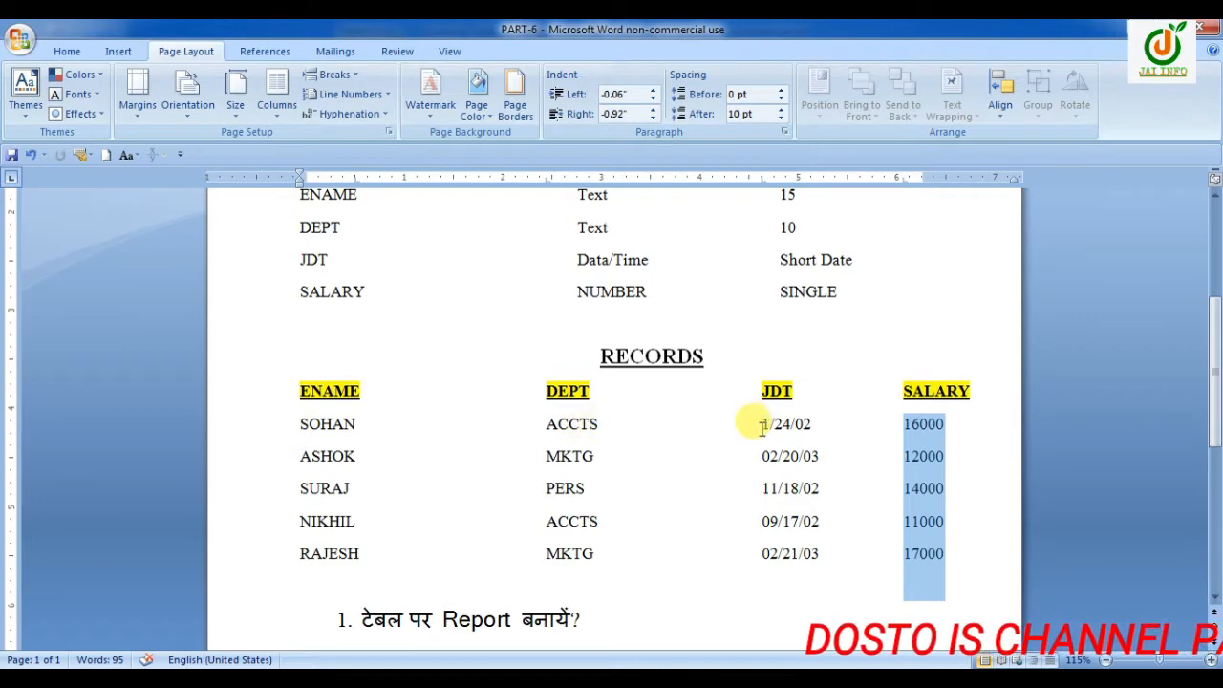
pyautogui.moveTo(762, 427); pyautogui.dragTo(810, 429)
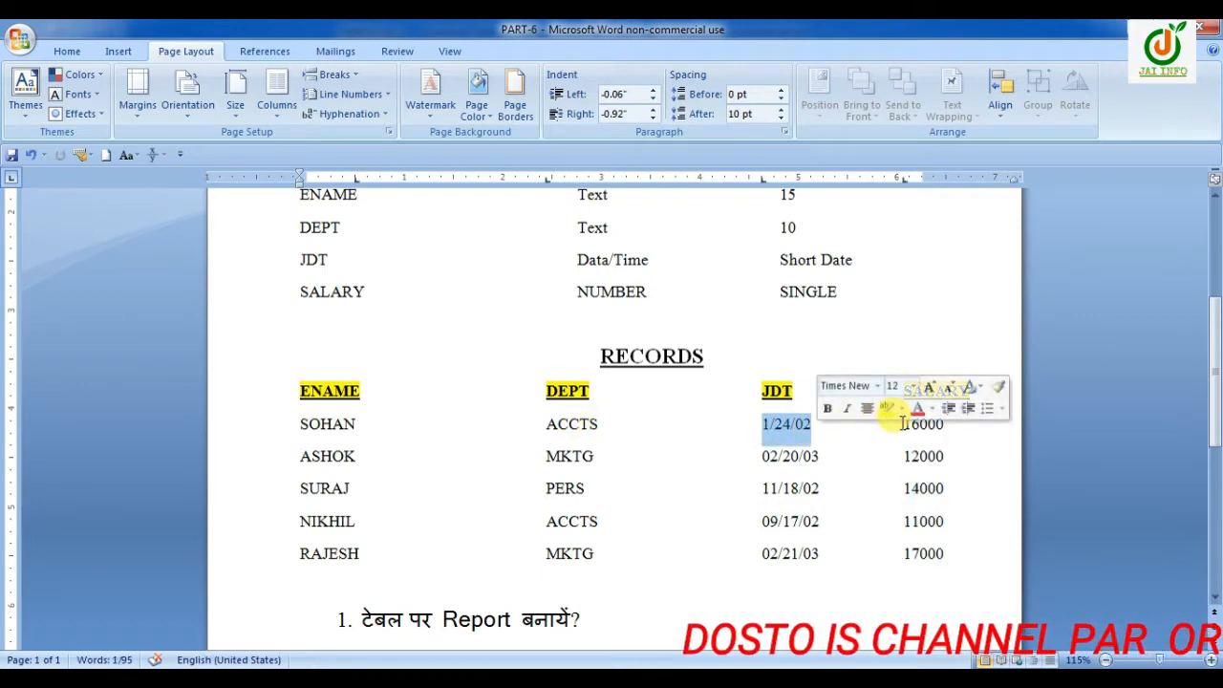
pyautogui.moveTo(898, 427); pyautogui.dragTo(919, 427)
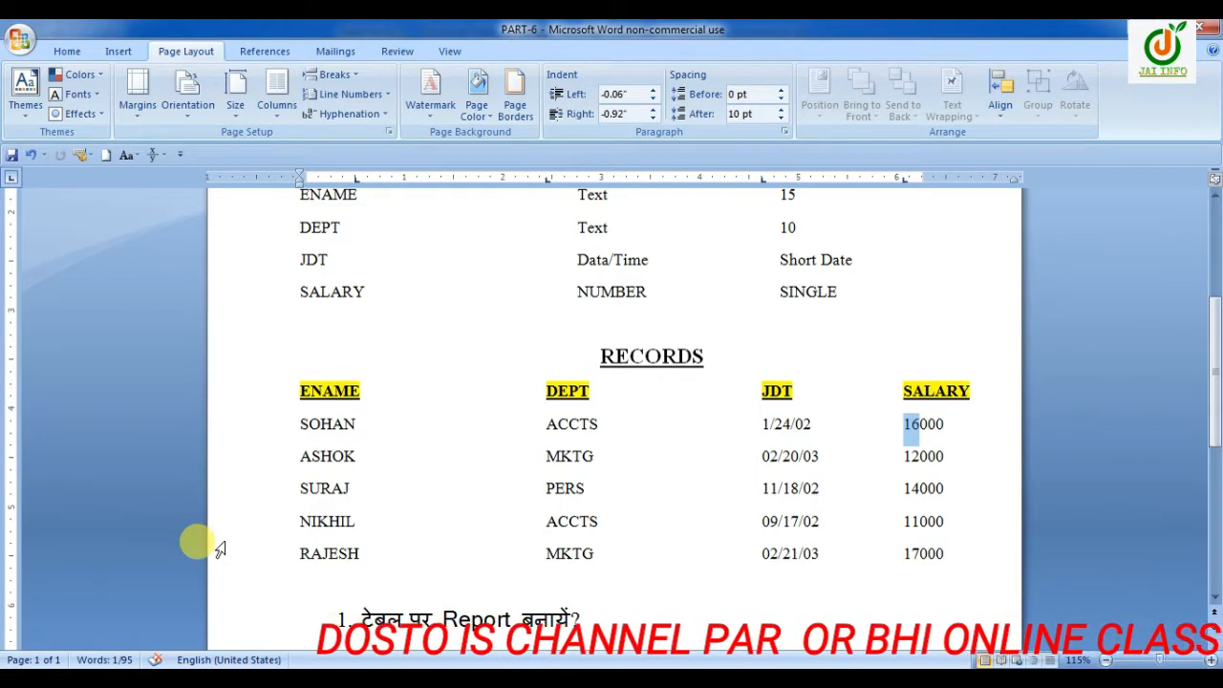
# Switch to Access and enter the first employee's record with the name, DEPT ACCTS, JDT 1/24/2002 and SALARY 16000
pyautogui.hotkey('alt', 'Tab')
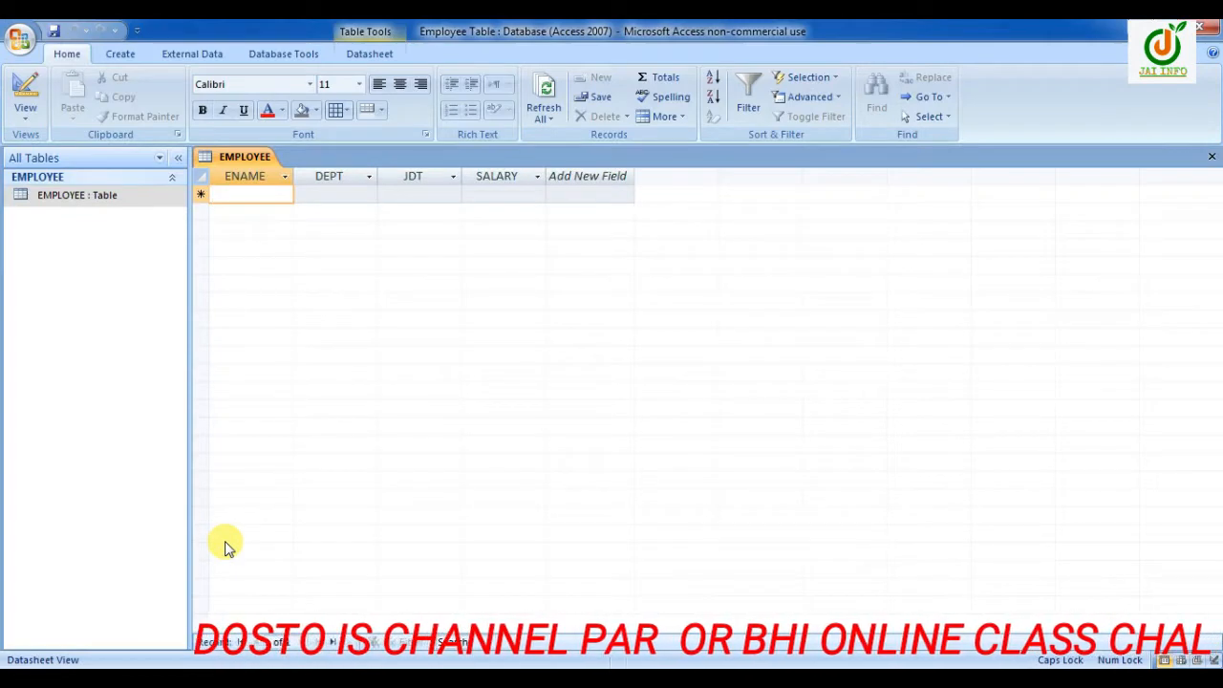
pyautogui.write('S')
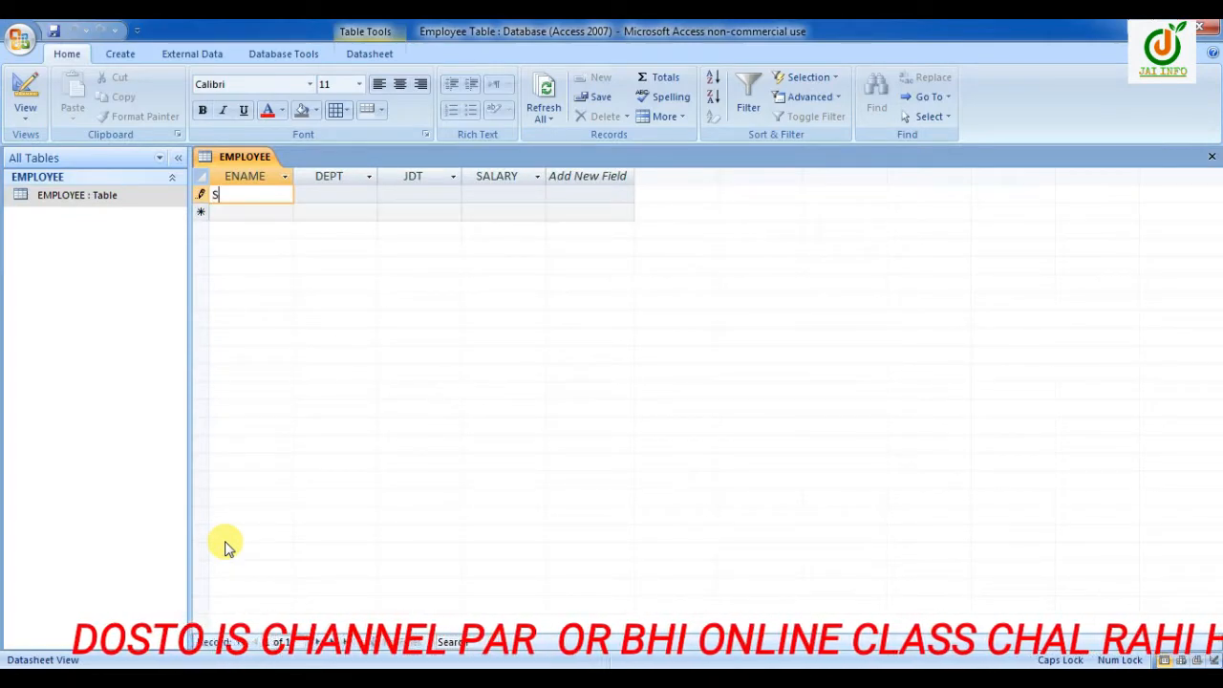
pyautogui.write('OHAN')
pyautogui.press('Tab')
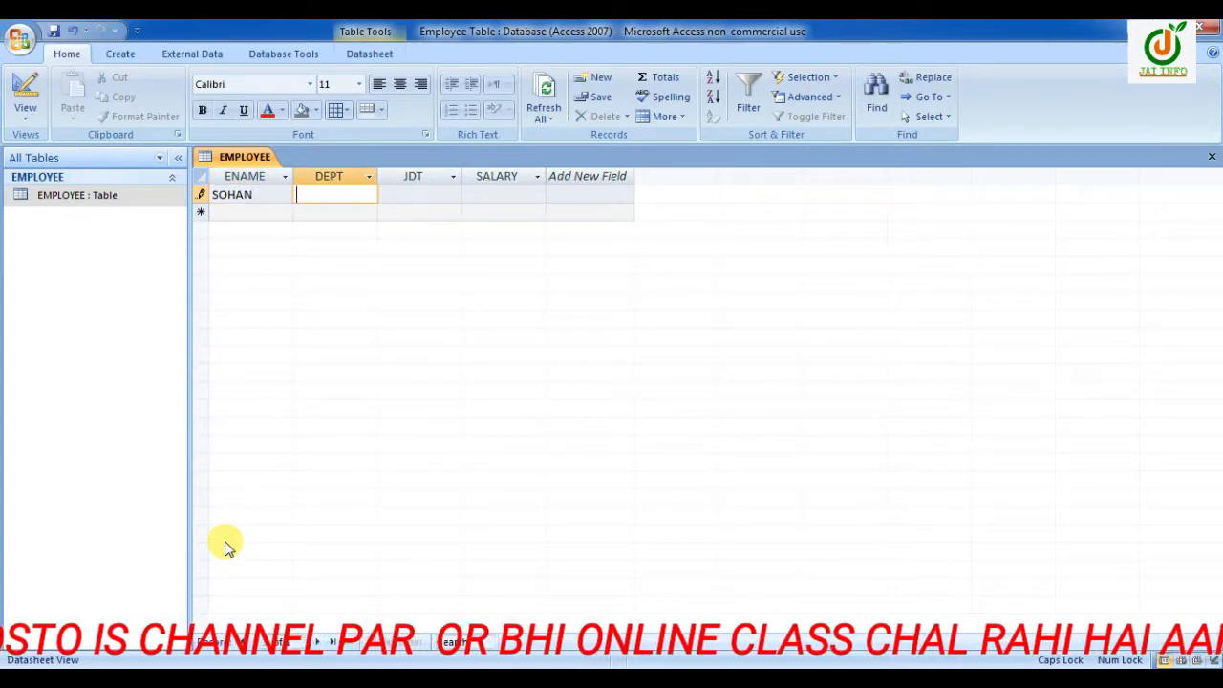
pyautogui.write('ACCTS')
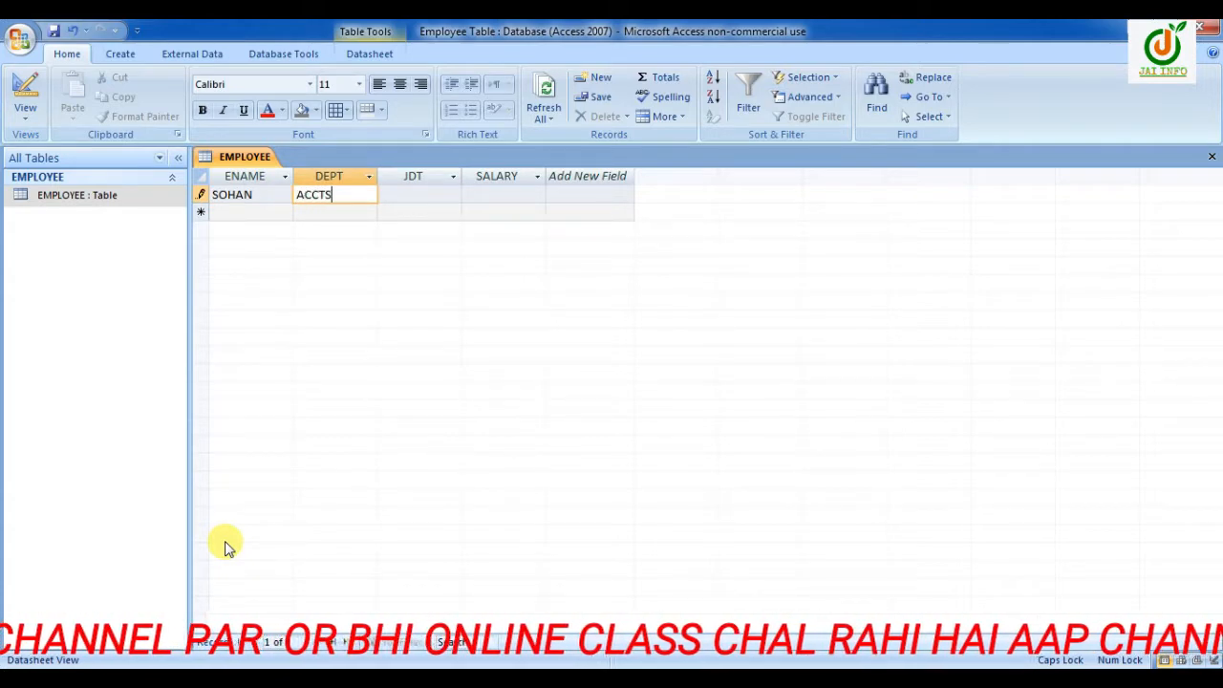
pyautogui.press('Tab')
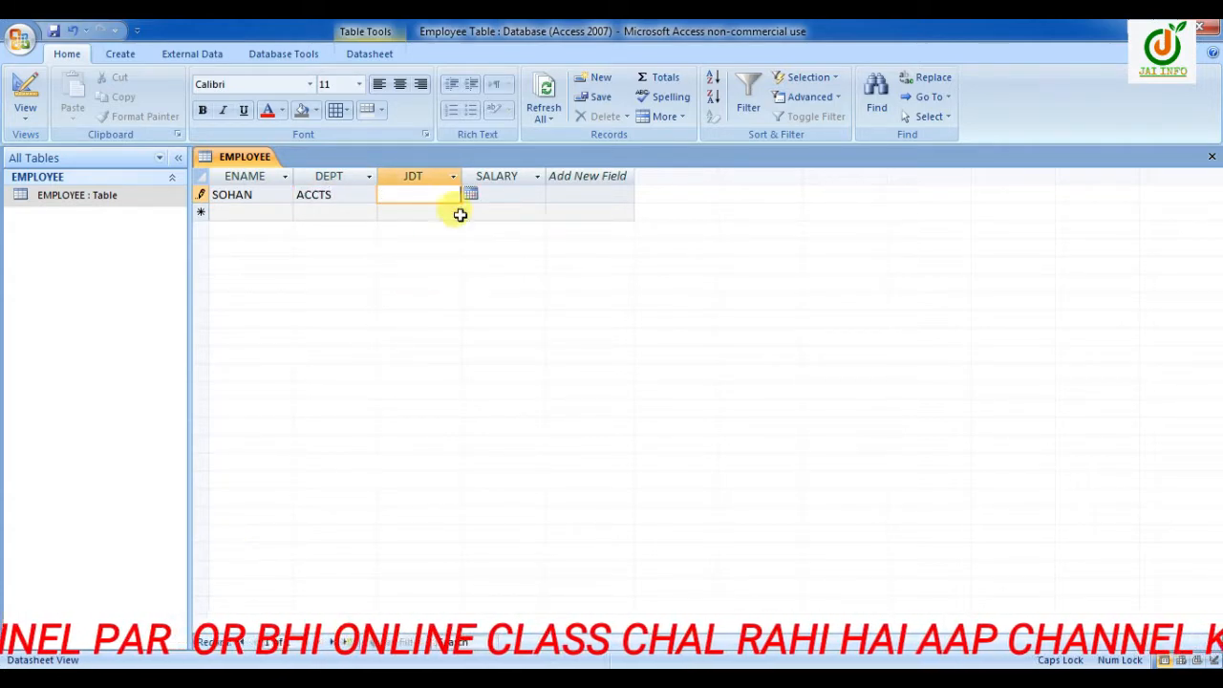
pyautogui.write('1/24/2002')
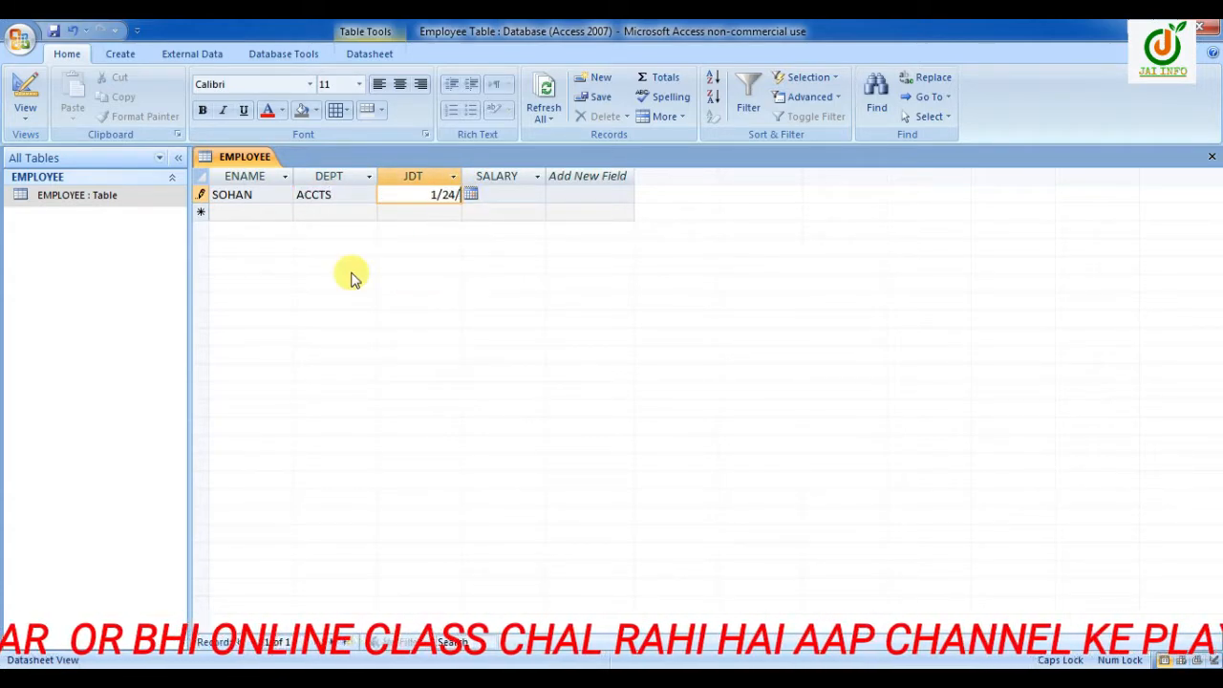
pyautogui.press('Tab')
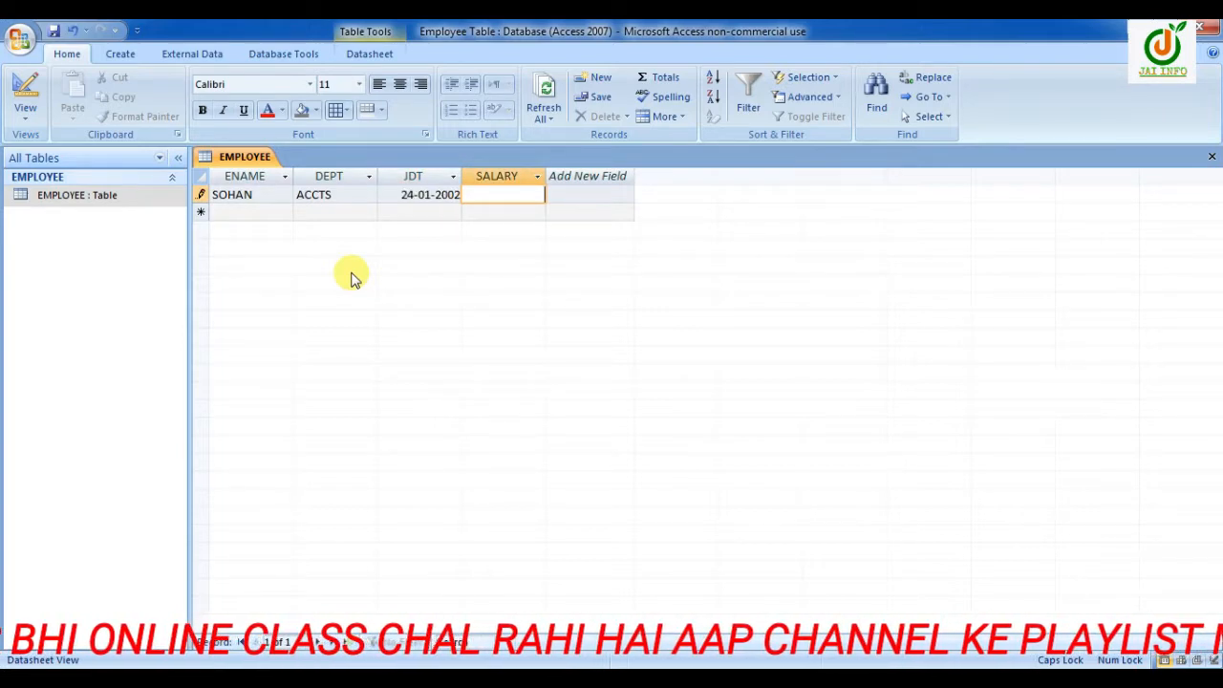
pyautogui.write('16000')
pyautogui.press('Tab')
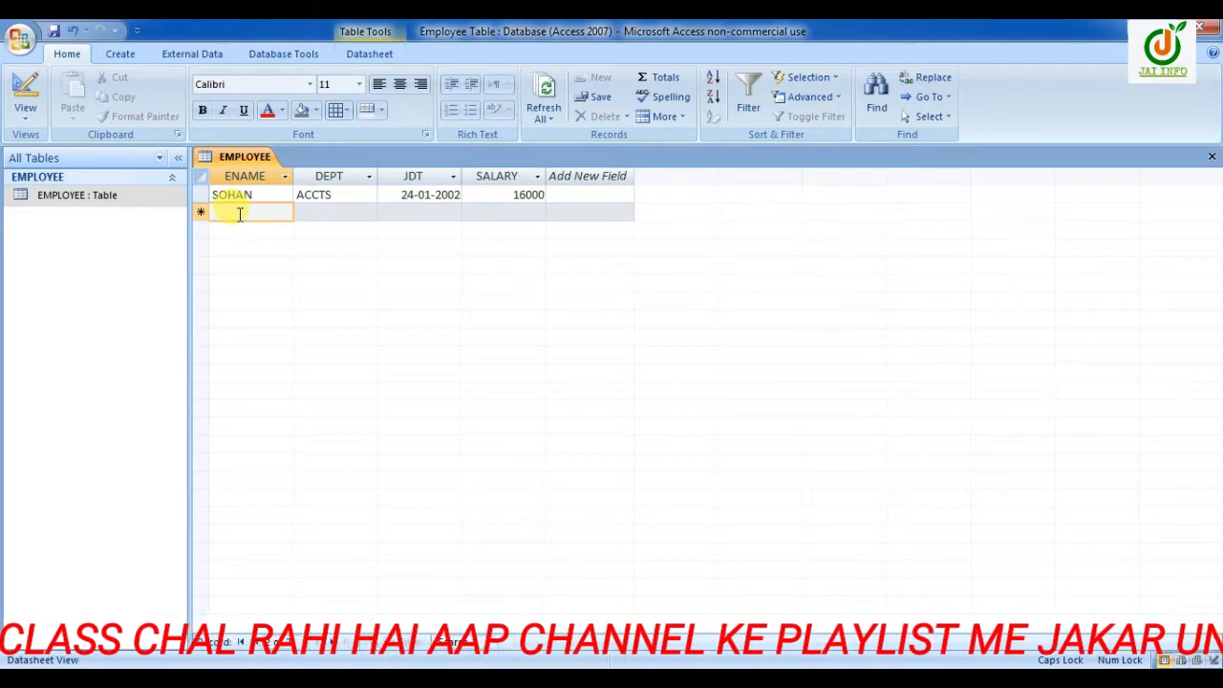
# Enter the second employee's record from the RECORDS list with the name, DEPT MKTG, JDT 02/20/2003 and SALARY 12000
pyautogui.hotkey('alt', 'Tab')
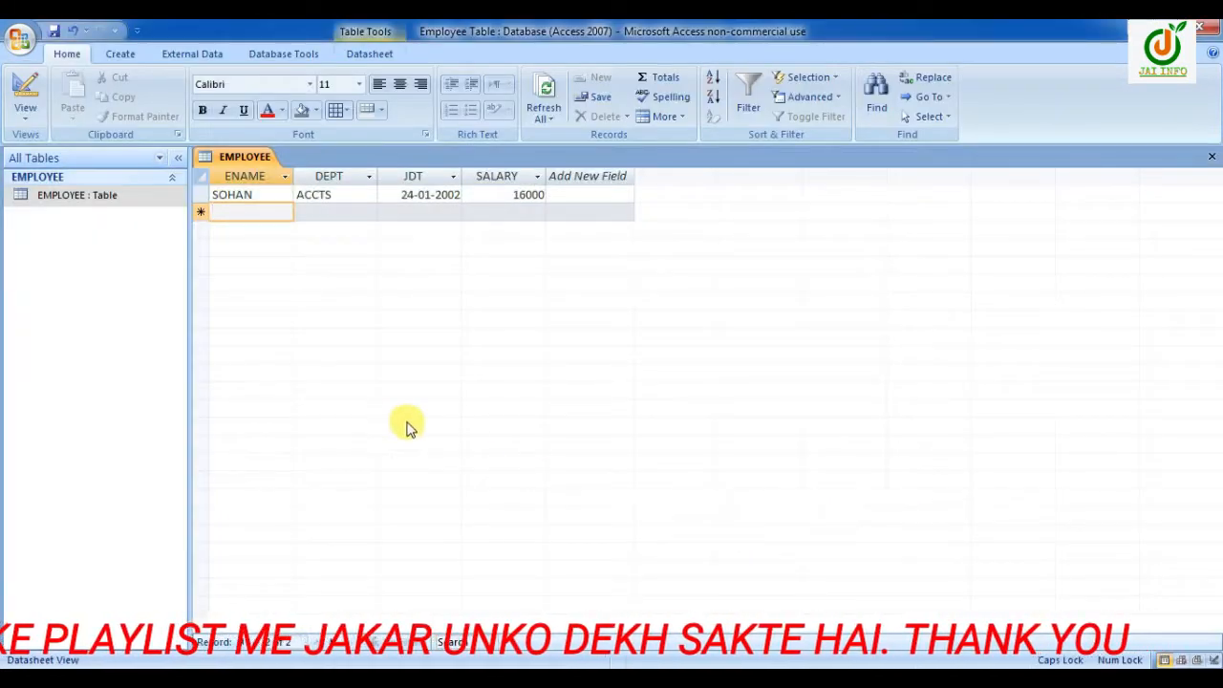
pyautogui.write('M')
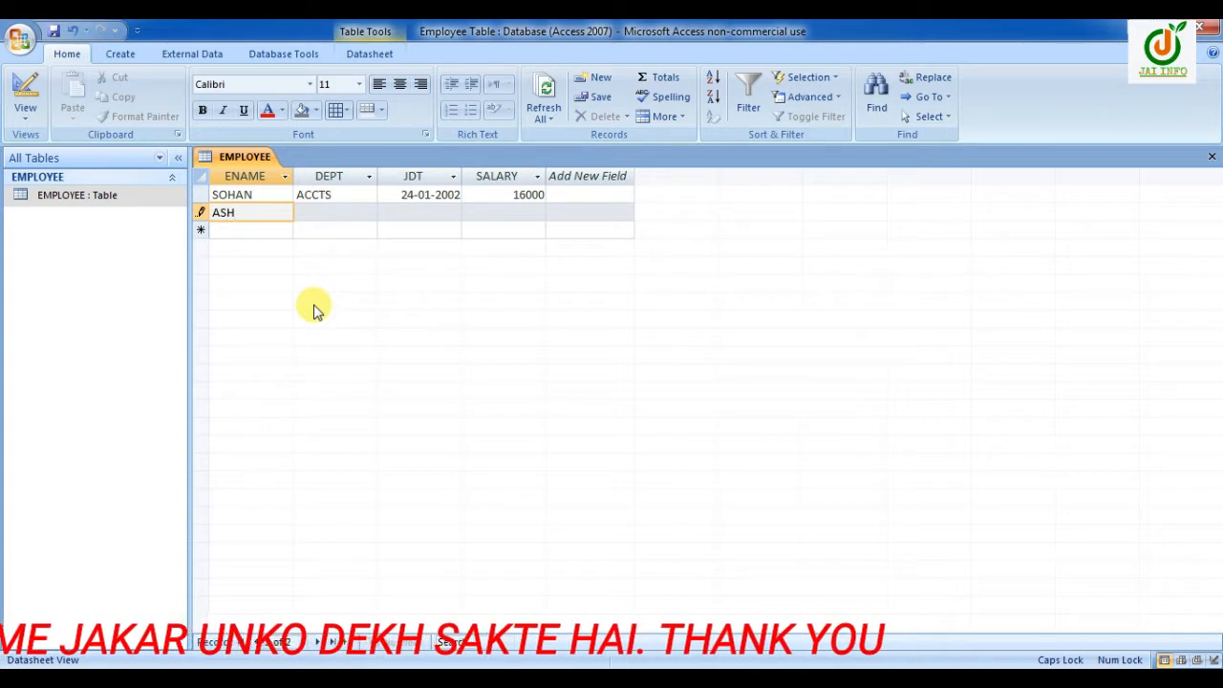
pyautogui.press('Tab')
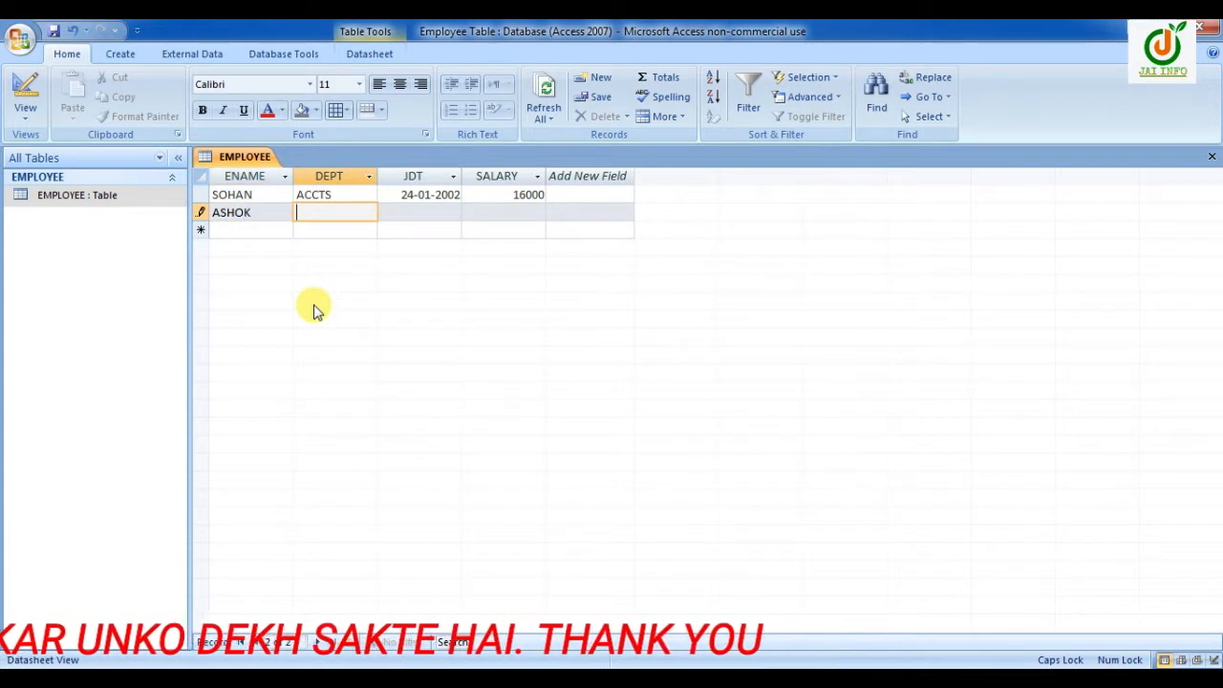
pyautogui.write('MKTG')
pyautogui.press('Tab')
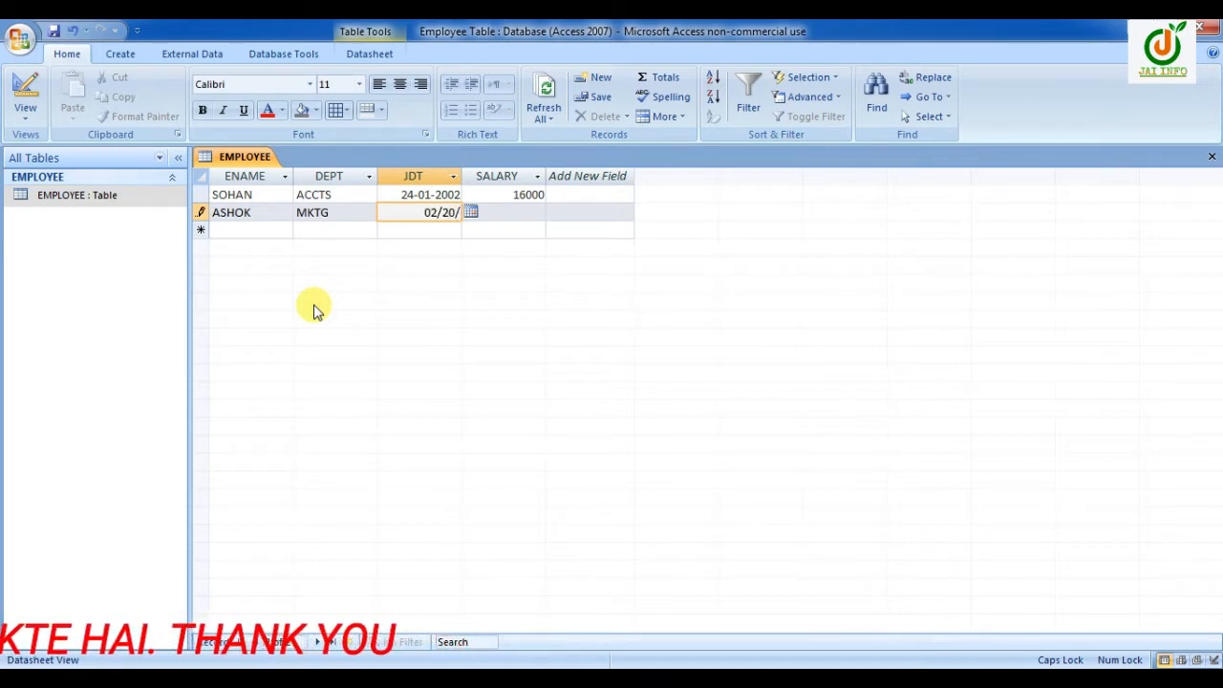
pyautogui.press('Tab')
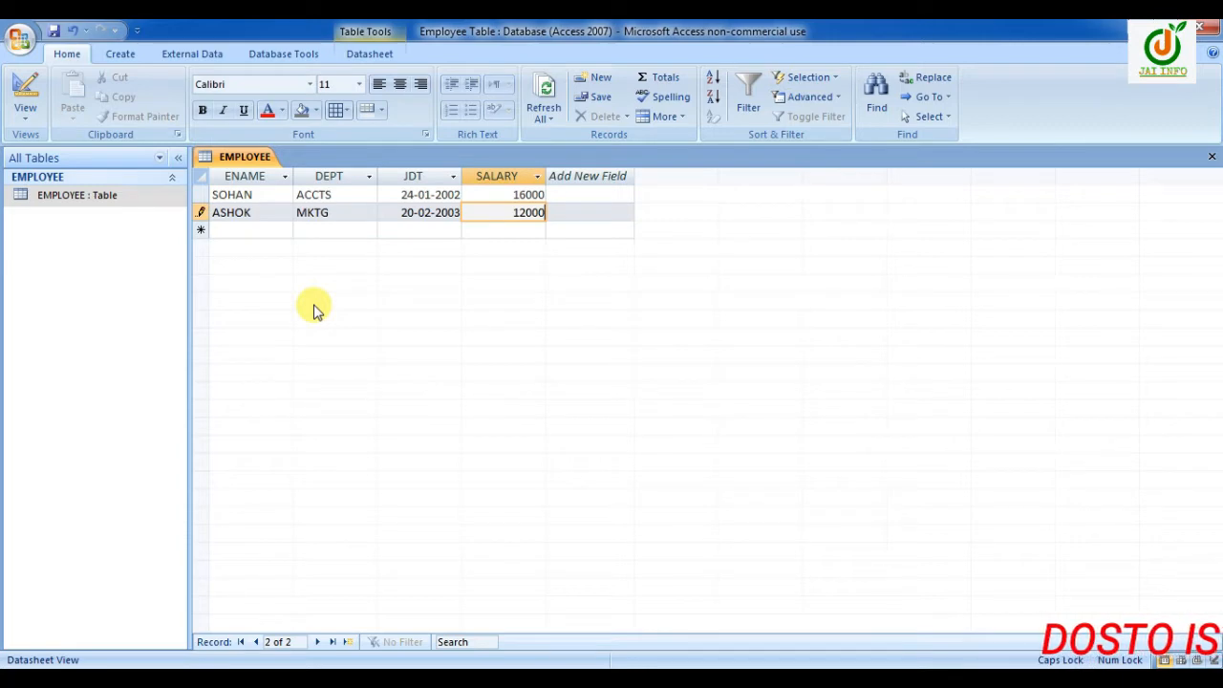
pyautogui.press('Tab')
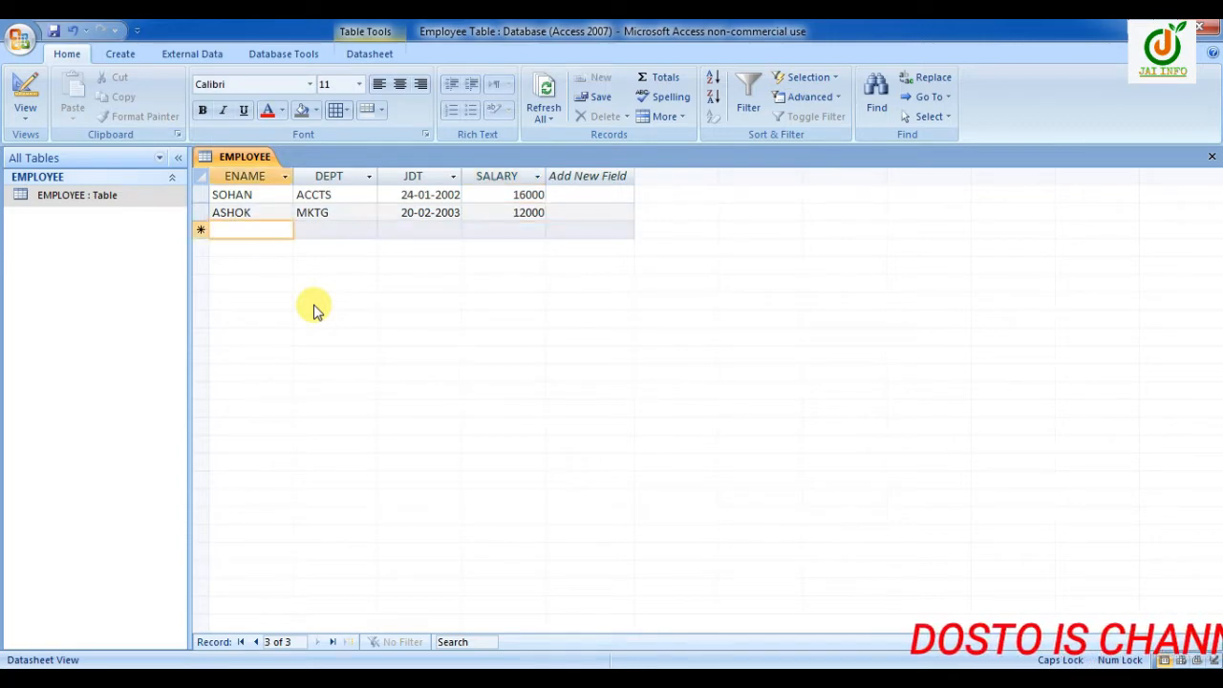
# Enter the third employee's record with the name, DEPT PERS, JDT 11/18/2002 and SALARY 14000
pyautogui.write('SURAJ')
pyautogui.press('Tab')
pyautogui.press('Tab')
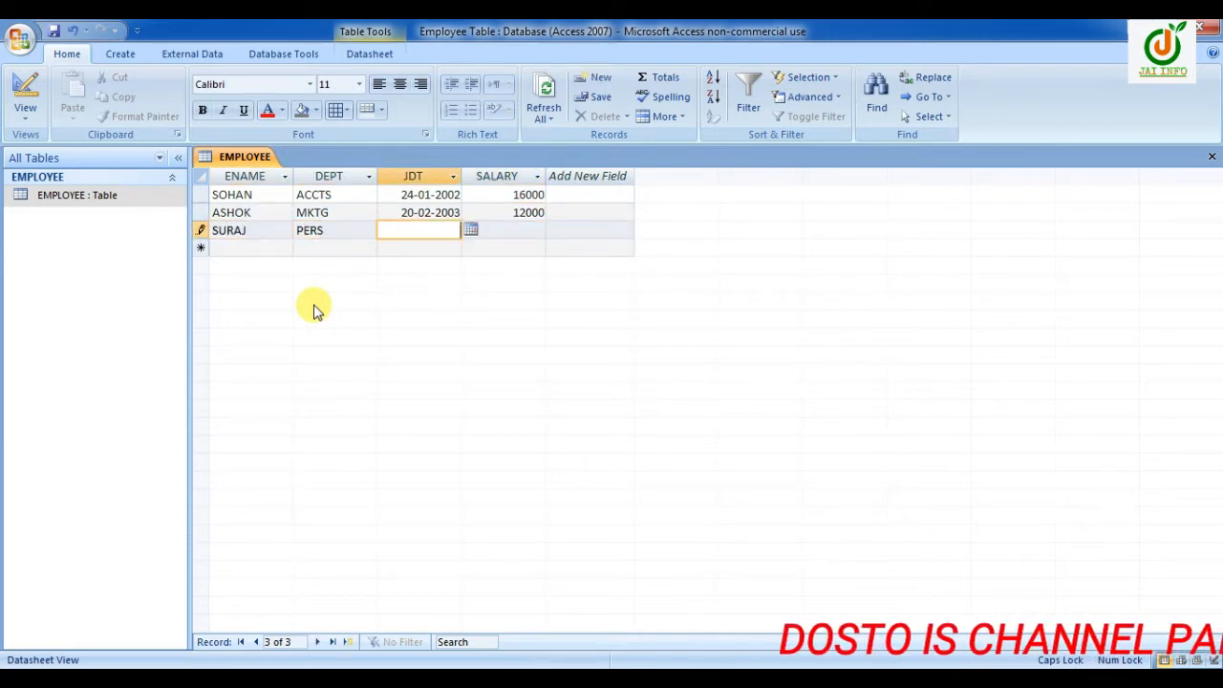
pyautogui.write('11/18/2002')
pyautogui.press('Tab')
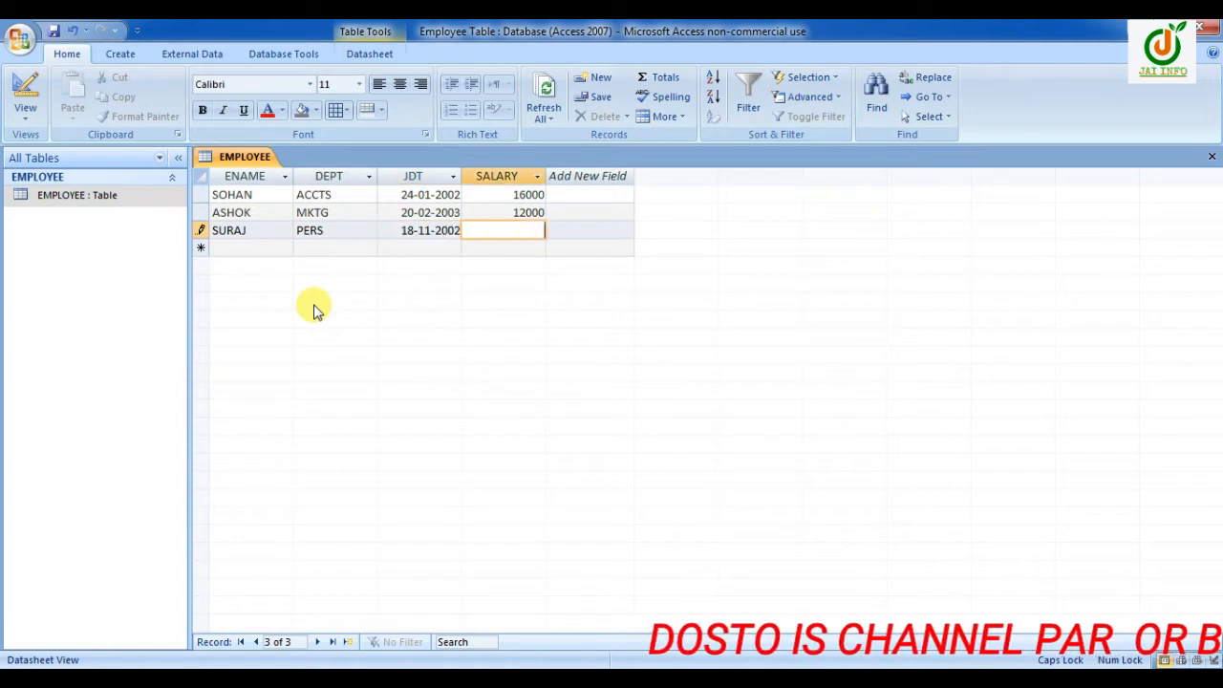
pyautogui.write('14000')
pyautogui.press('Tab')
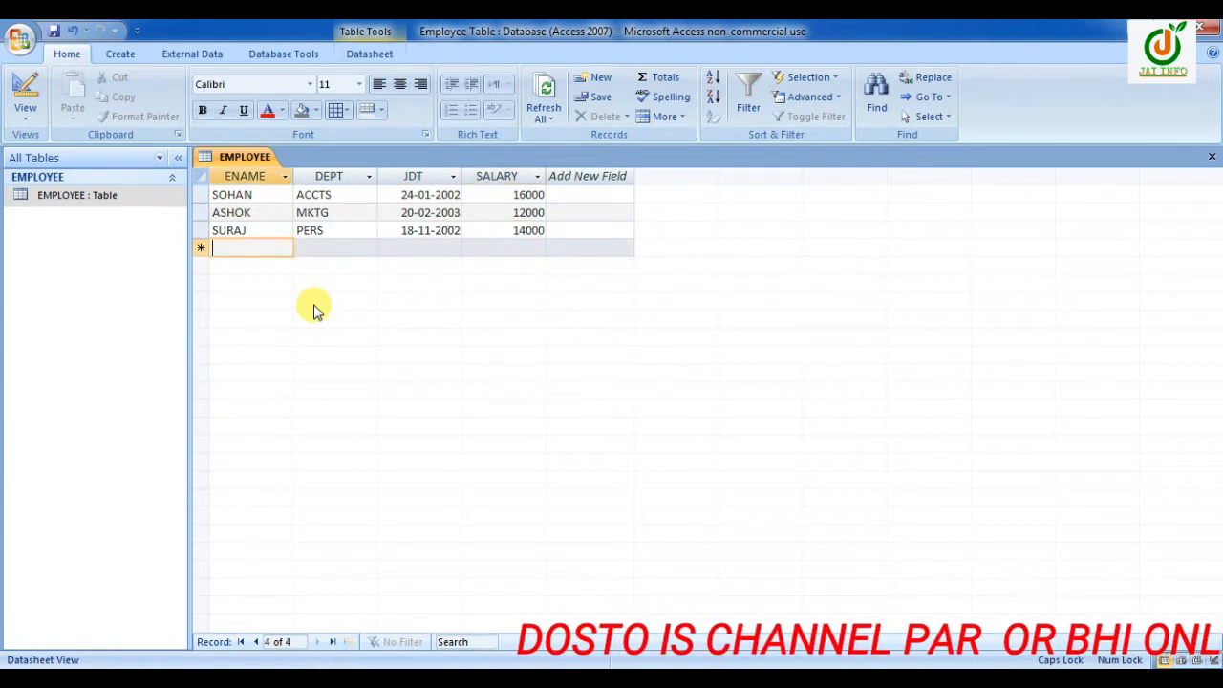
# Enter the fourth employee's record with the name, DEPT ACCTS, JDT 09/17/2002 and SALARY 11000
pyautogui.write('NIKHIL')
pyautogui.press('Tab')
pyautogui.write('ACCTS')
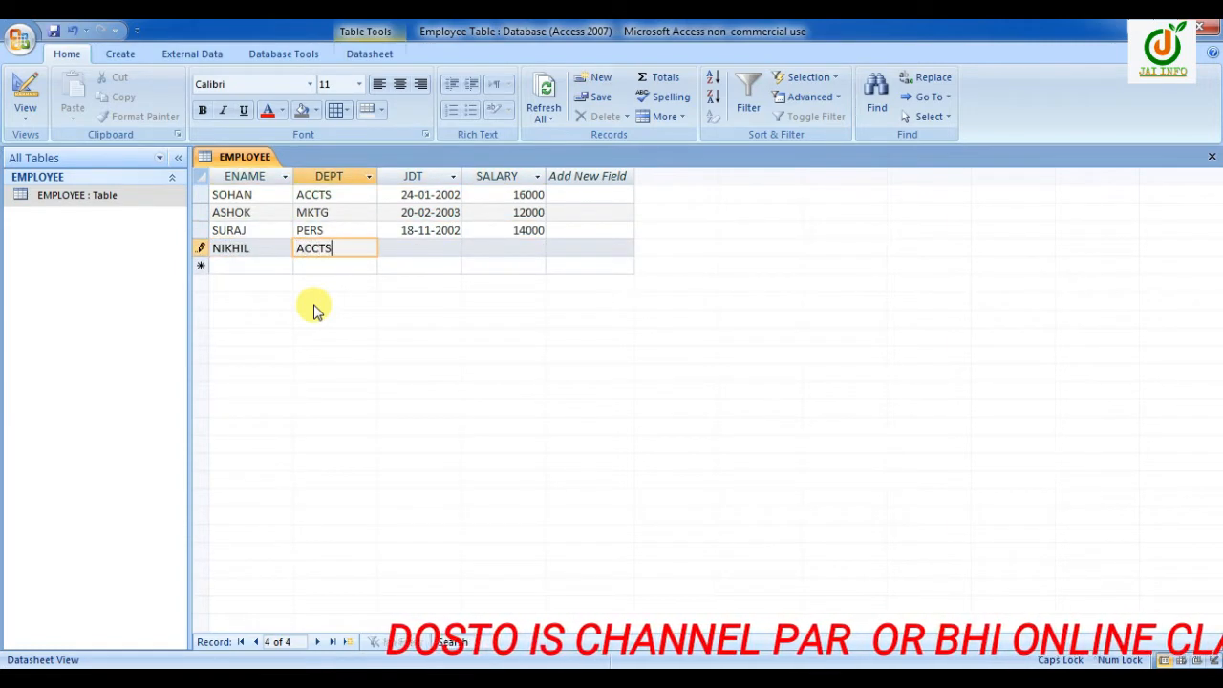
pyautogui.press('Tab')
pyautogui.write('09/17/2002')
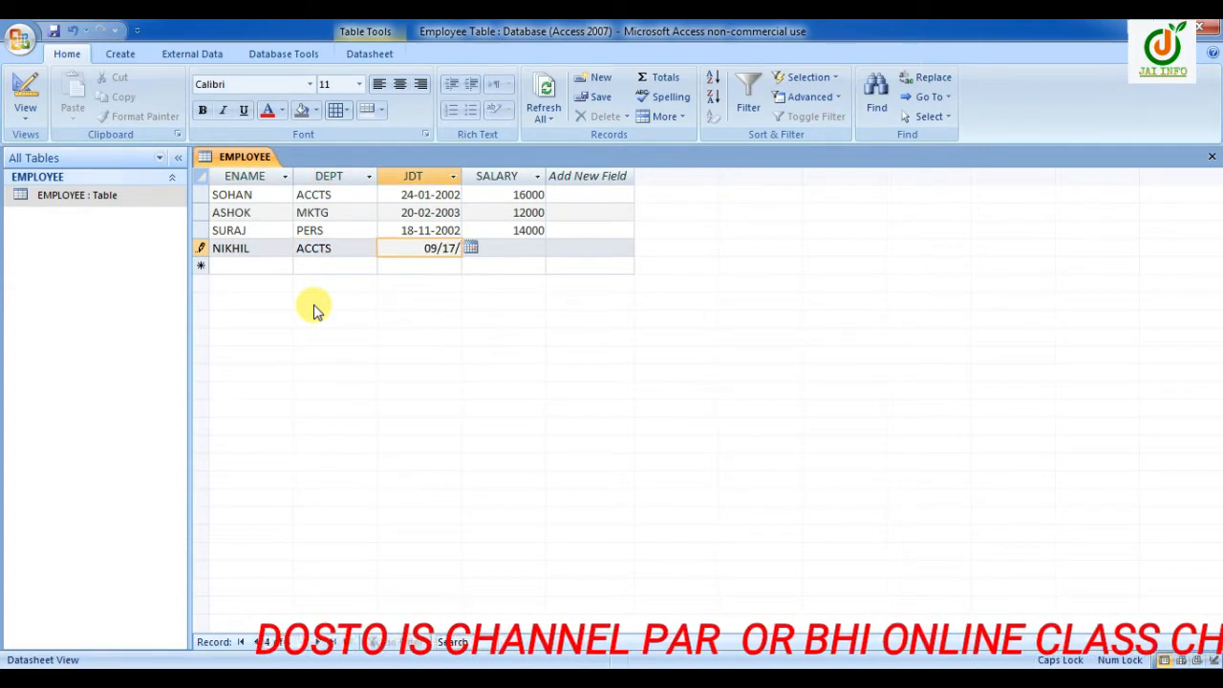
pyautogui.press('Tab')
pyautogui.write('11000')
pyautogui.press('Tab')
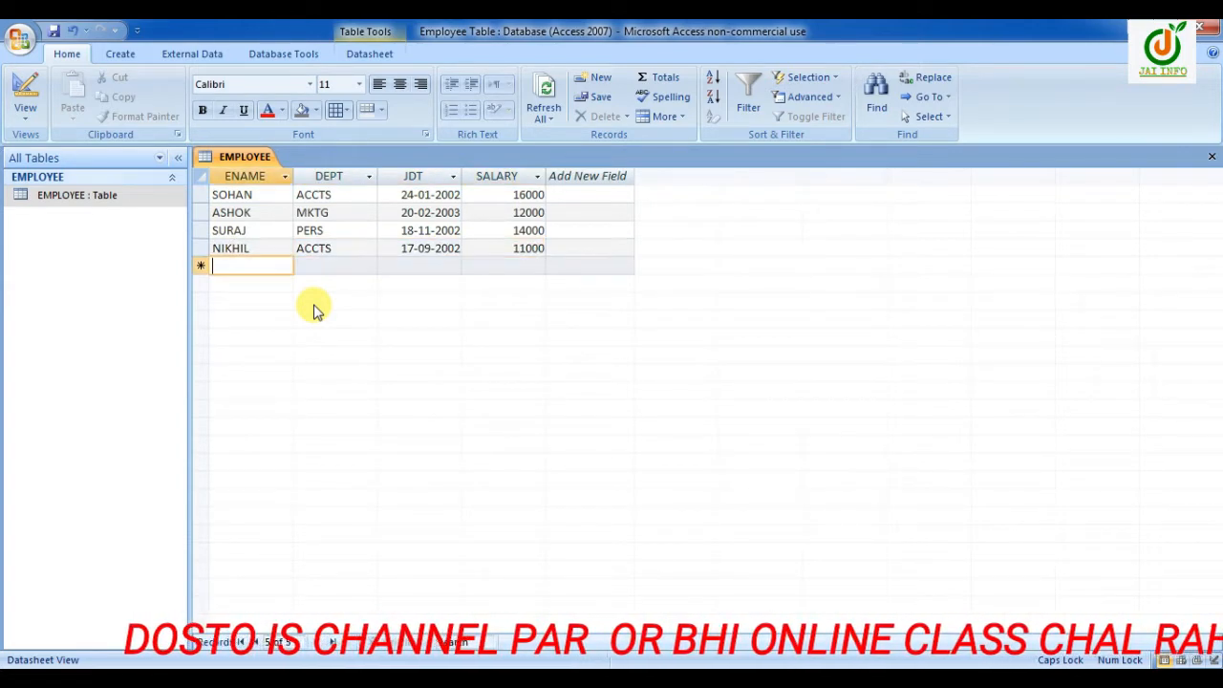
# Enter the fifth employee's record with the name, DEPT MKTG, JDT 02/21/2003 and SALARY 17000, and save the EMPLOYEE table
pyautogui.write('RAJESH')
pyautogui.press('Tab')
pyautogui.write('MKTG')
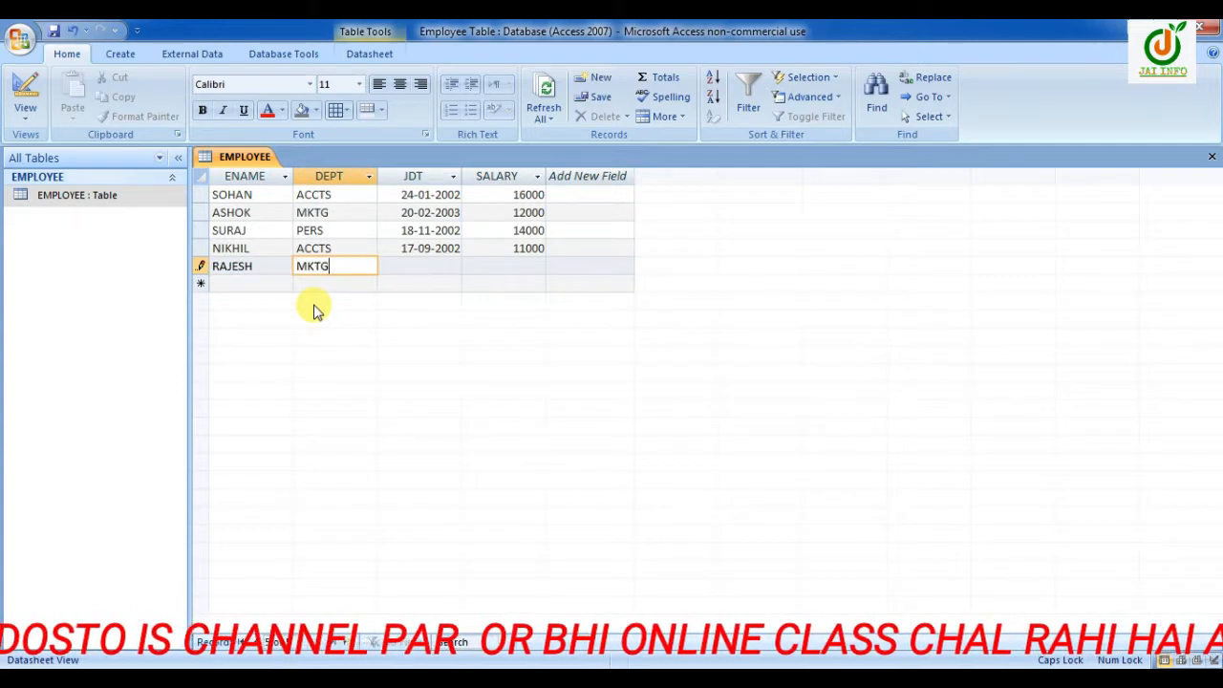
pyautogui.press('Tab')
pyautogui.write('02/21/02')
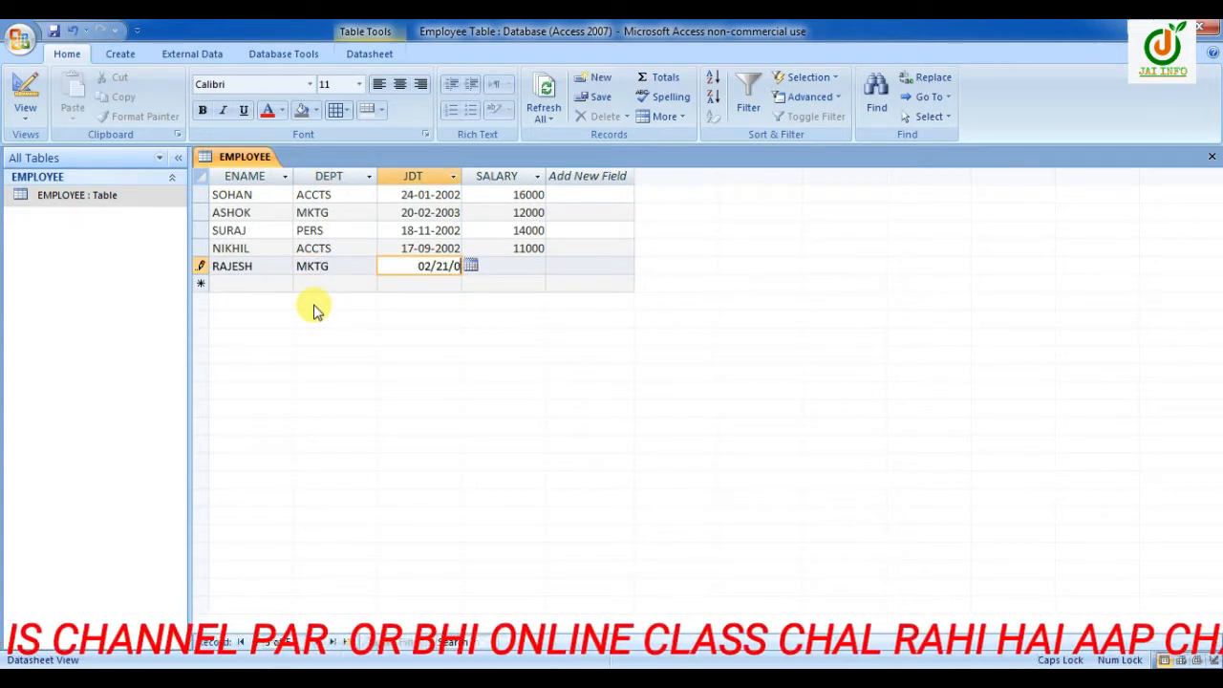
pyautogui.press('Tab')
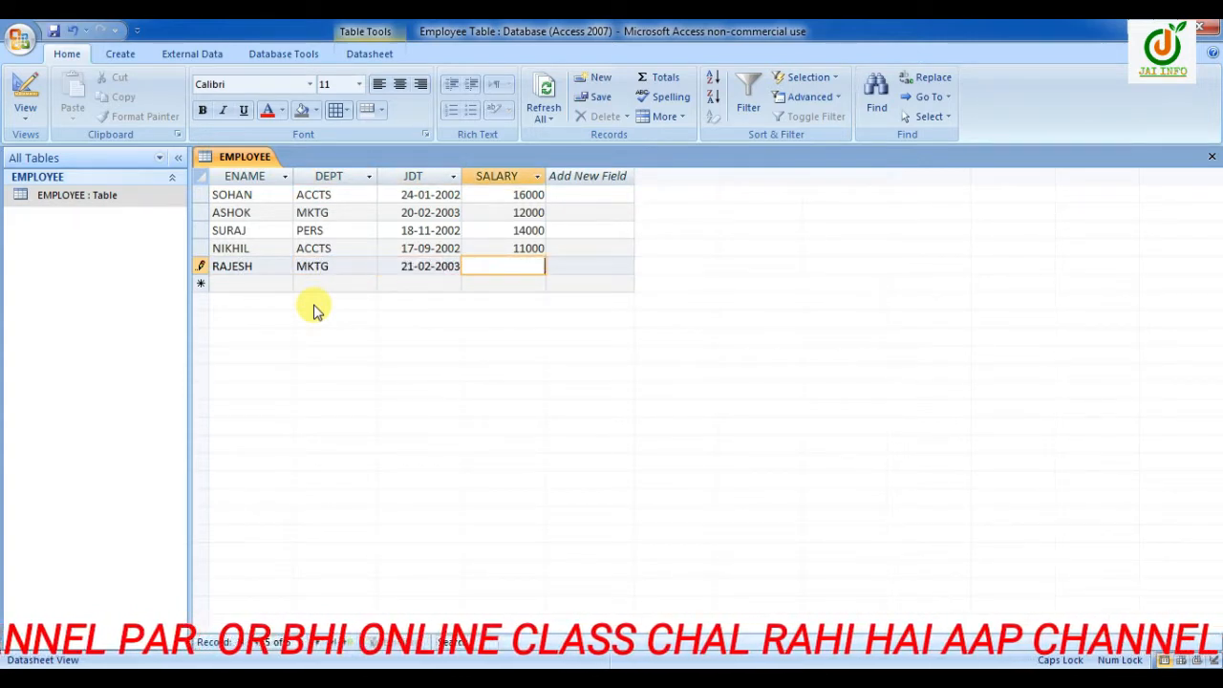
pyautogui.write('170000')
pyautogui.press('BackSpace')
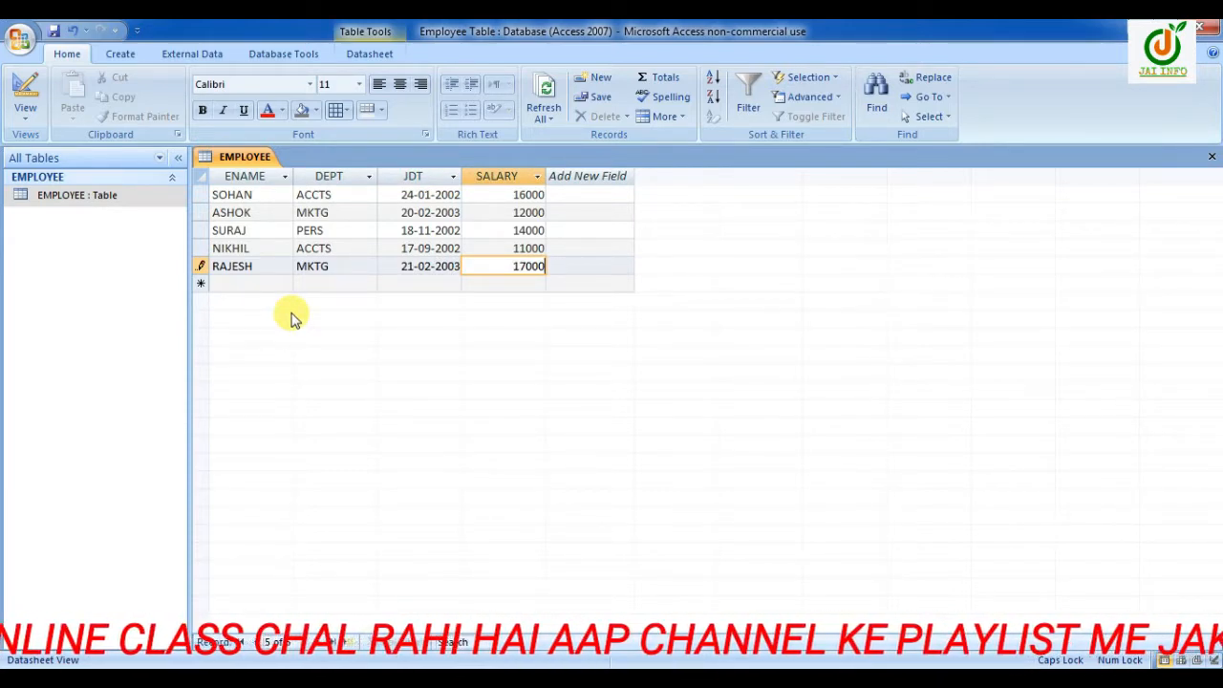
pyautogui.rightClick(245, 156)
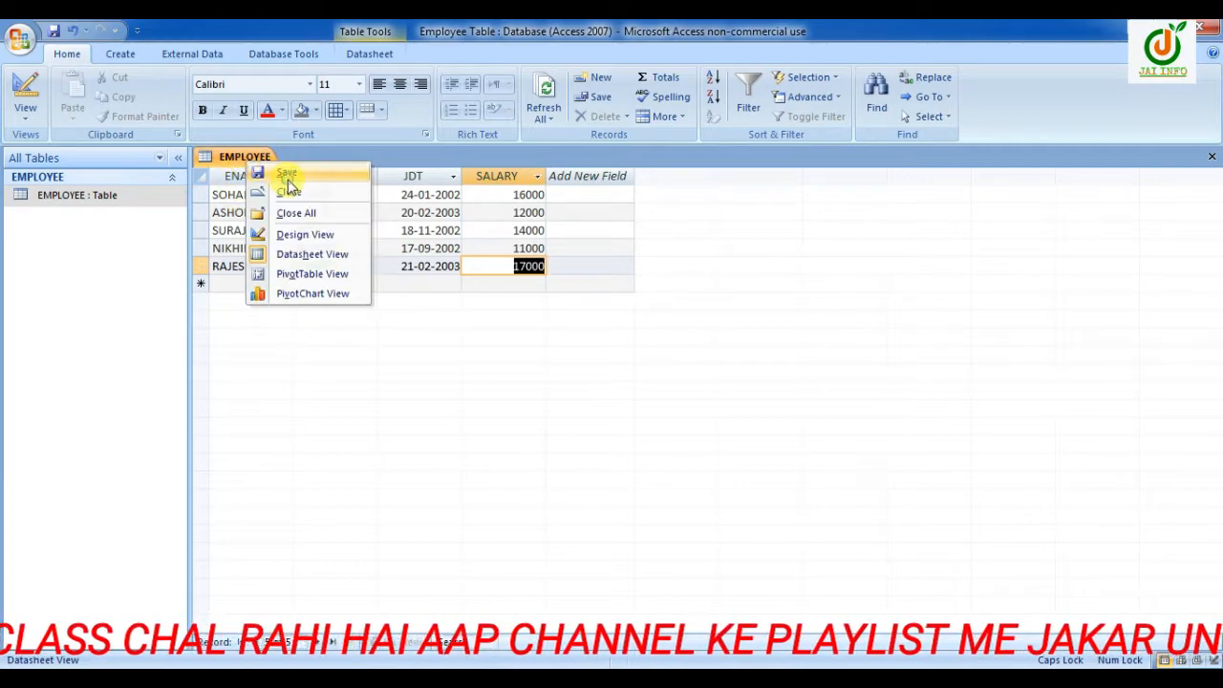
pyautogui.click(286, 175)
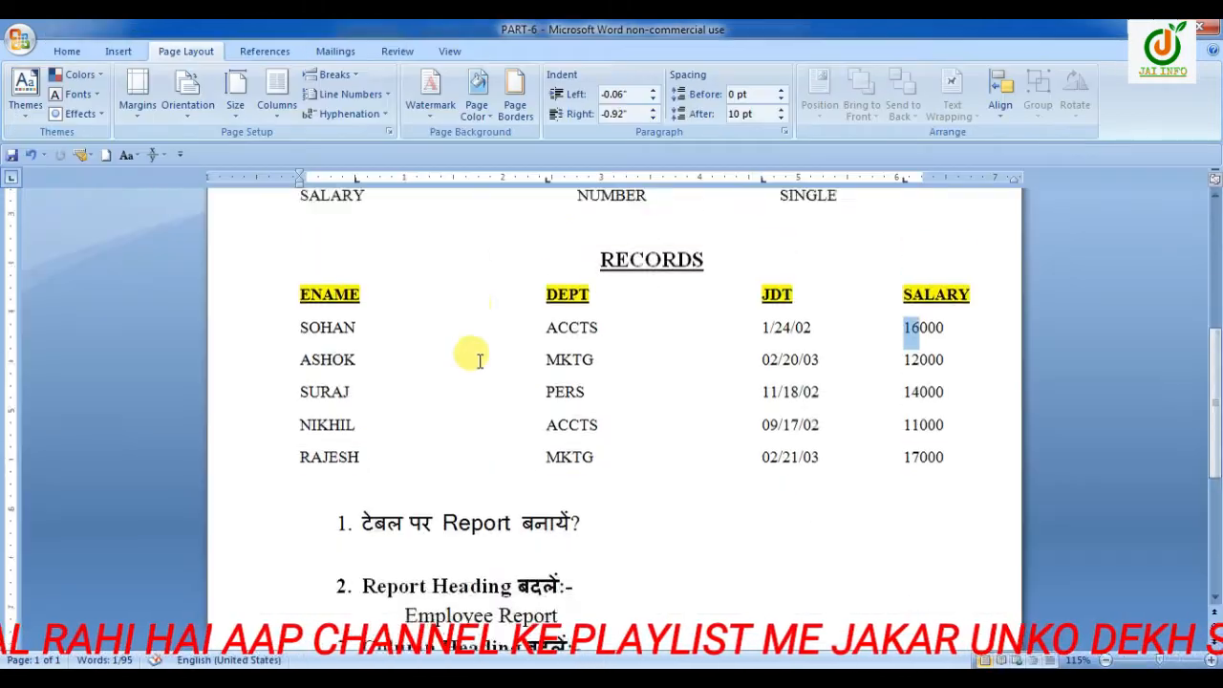
# Check the report task in the PART-6 Word document, and switch to Access to start the Report Wizard for the EMPLOYEE table
pyautogui.scroll(-3, 472, 352)
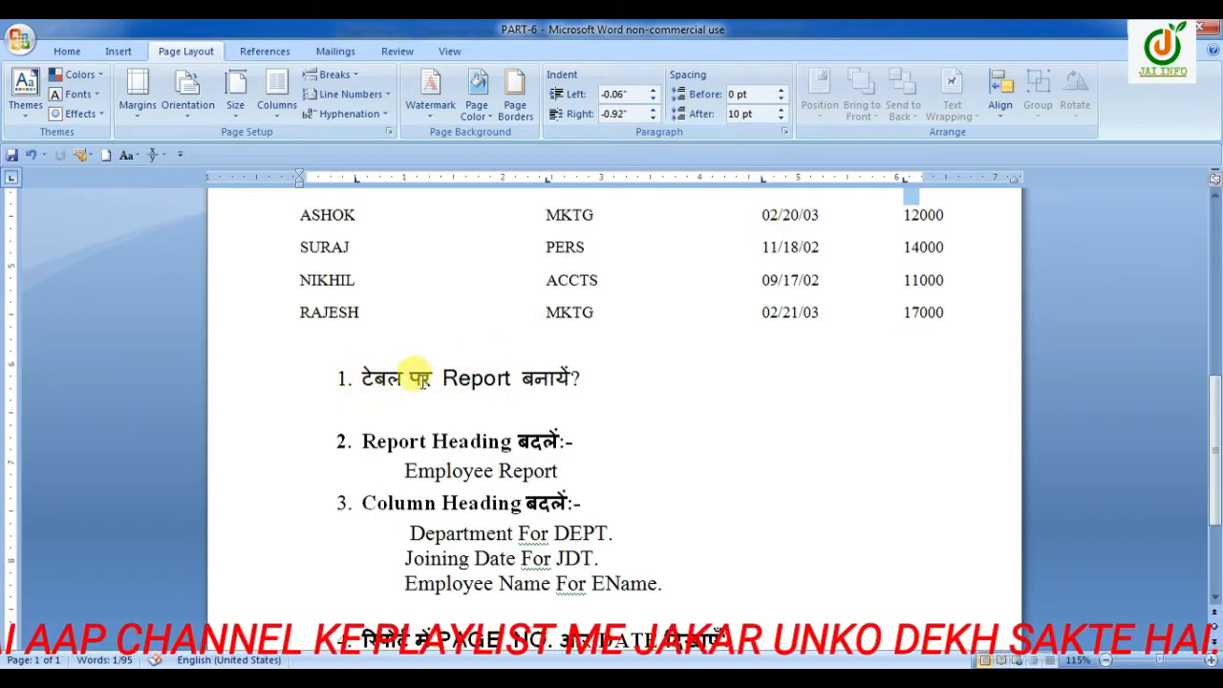
pyautogui.hotkey('alt', 'Tab')
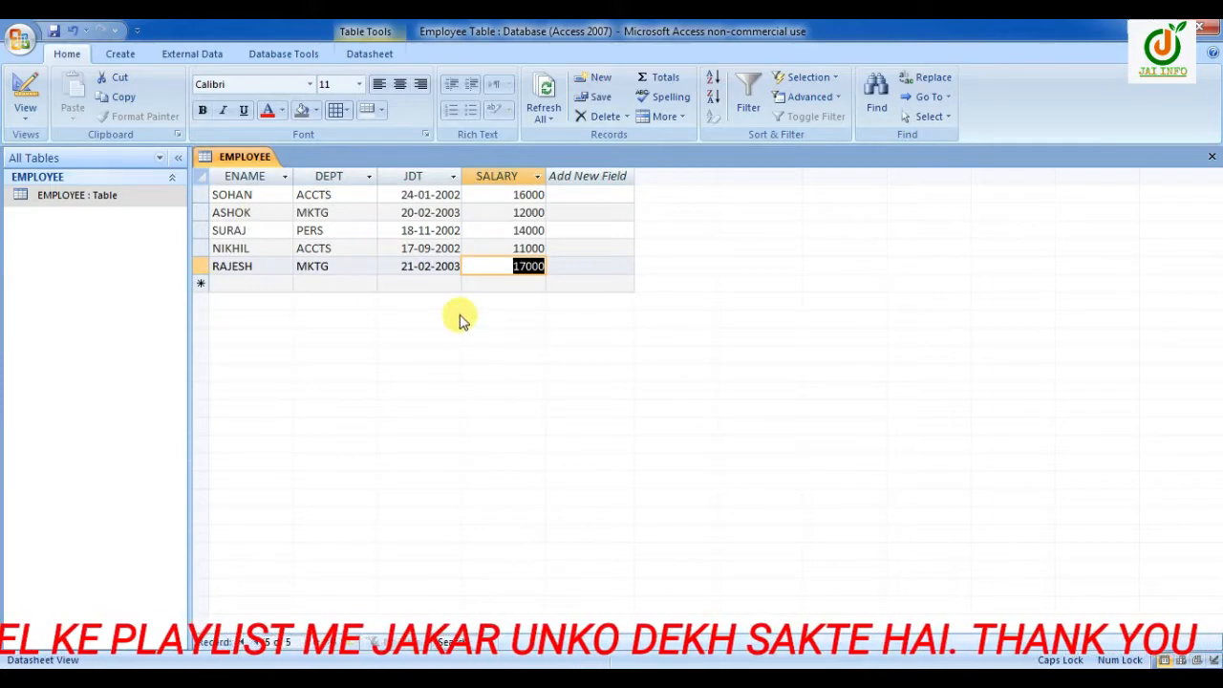
pyautogui.click(121, 197)
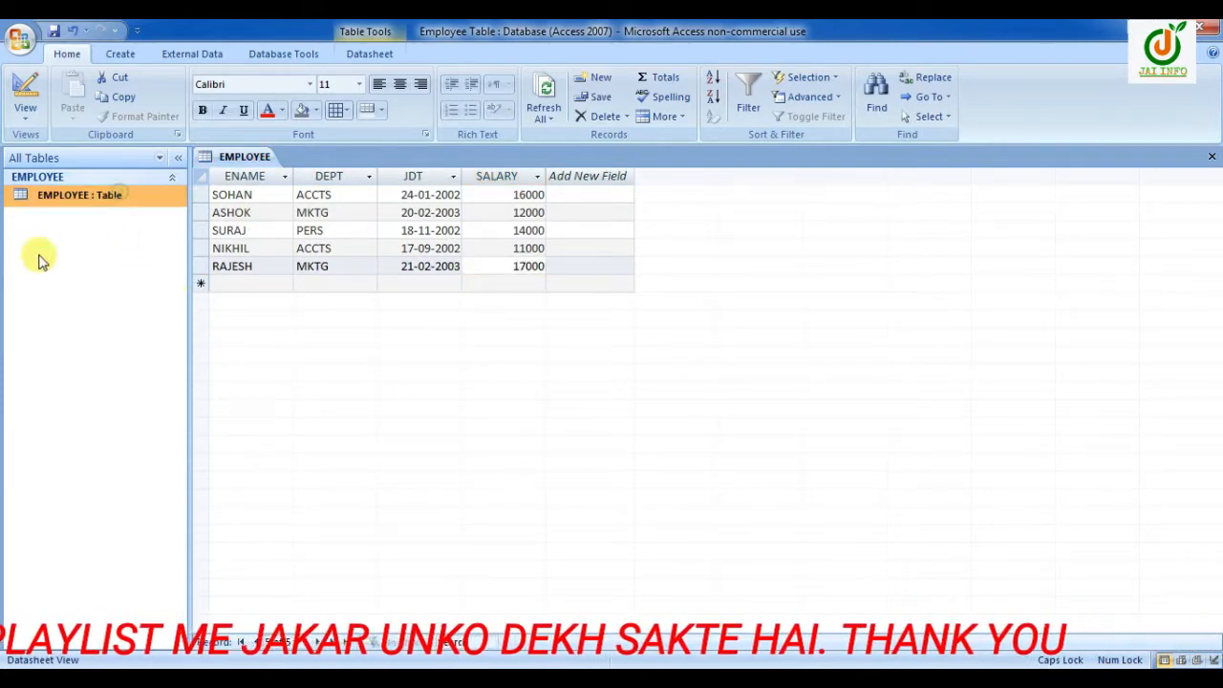
pyautogui.click(121, 54)
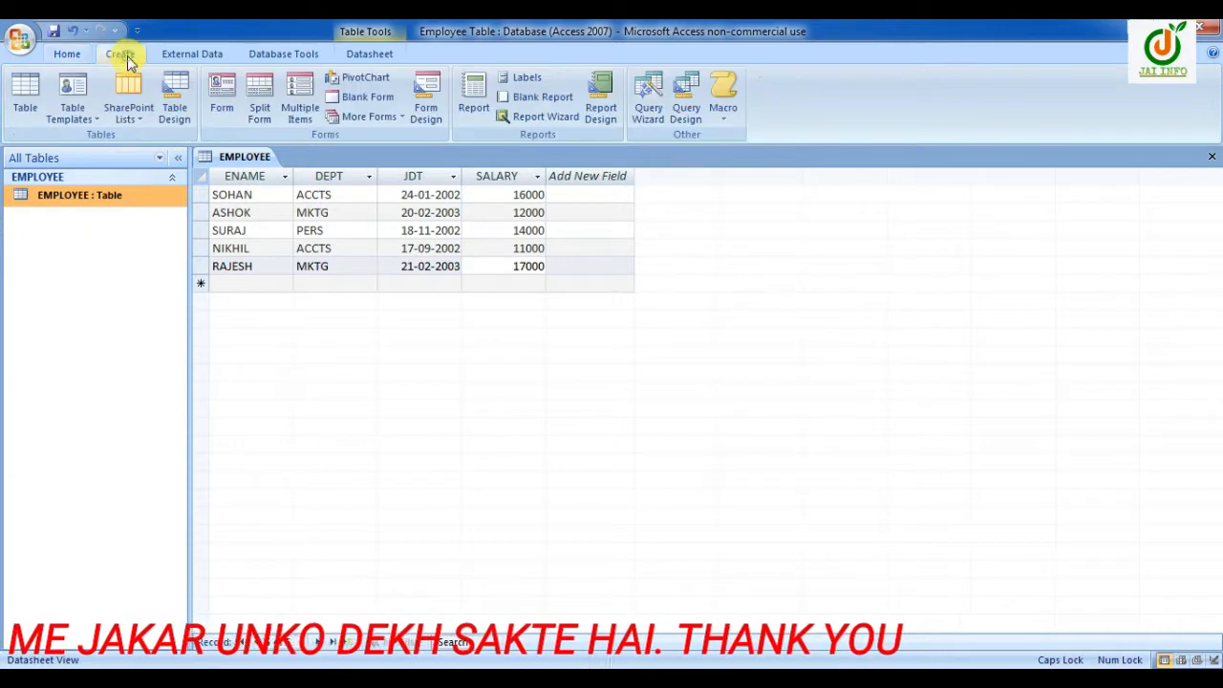
pyautogui.click(511, 119)
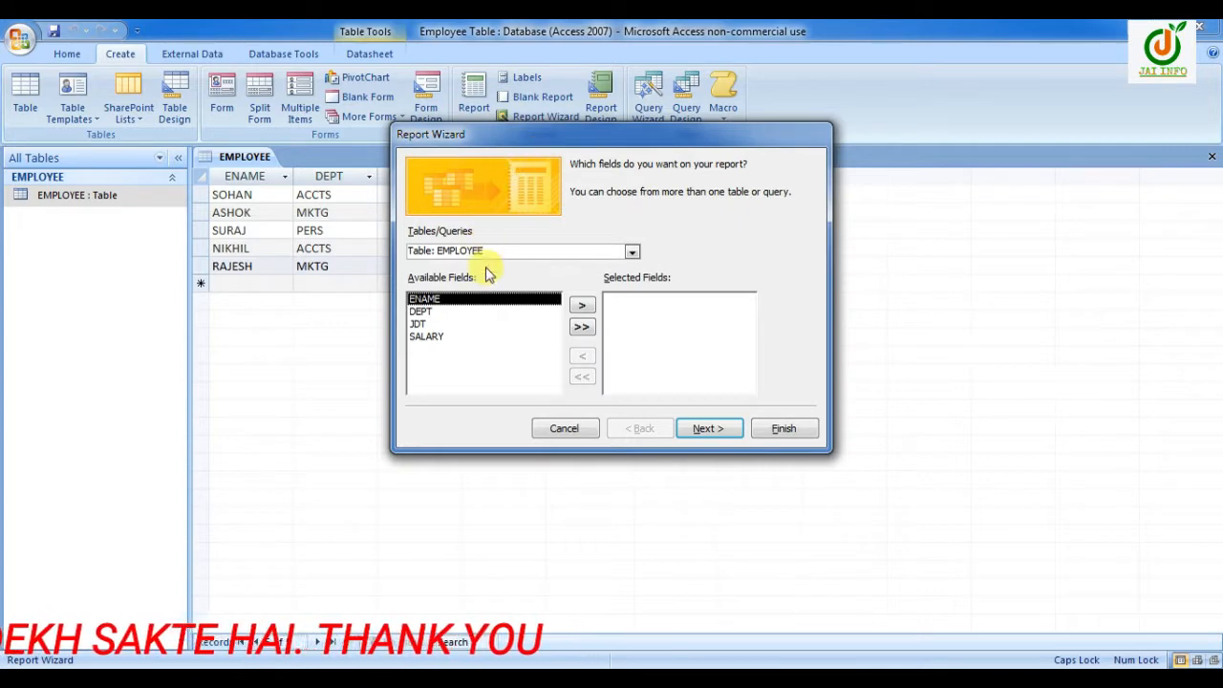
# Add the ENAME, DEPT, JDT and SALARY fields to the report and proceed without grouping levels to the sort order options
pyautogui.click(582, 304)
pyautogui.click(582, 304)
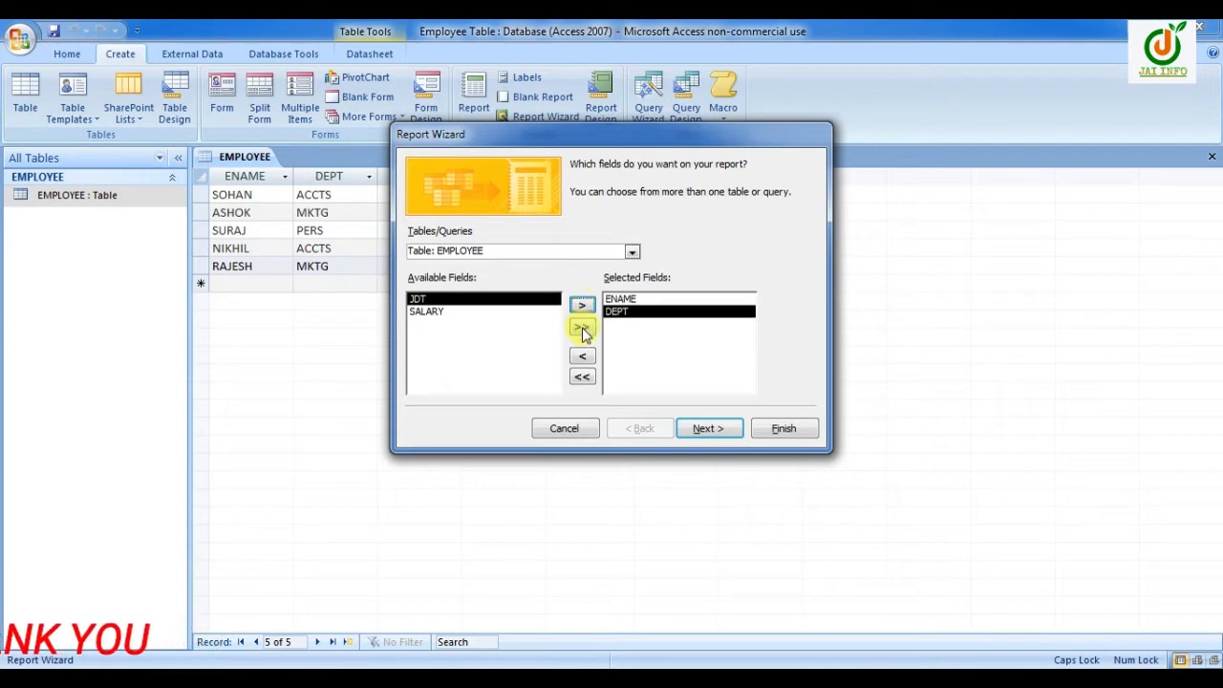
pyautogui.click(582, 329)
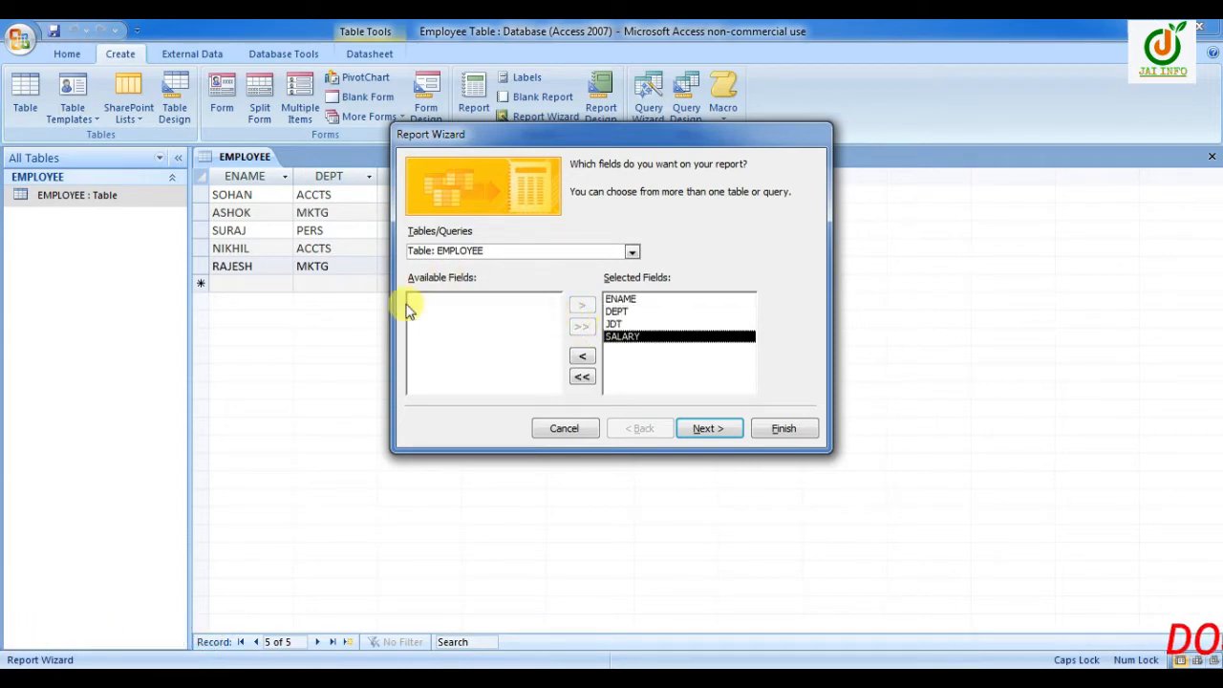
pyautogui.click(707, 429)
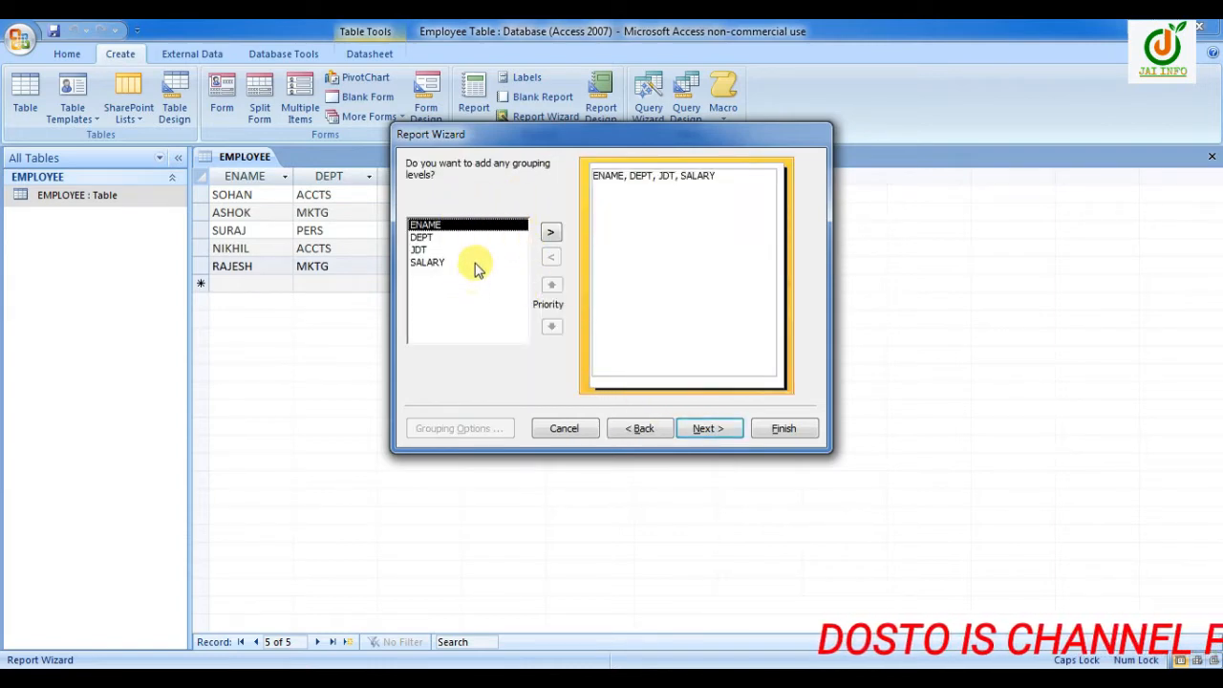
pyautogui.click(709, 429)
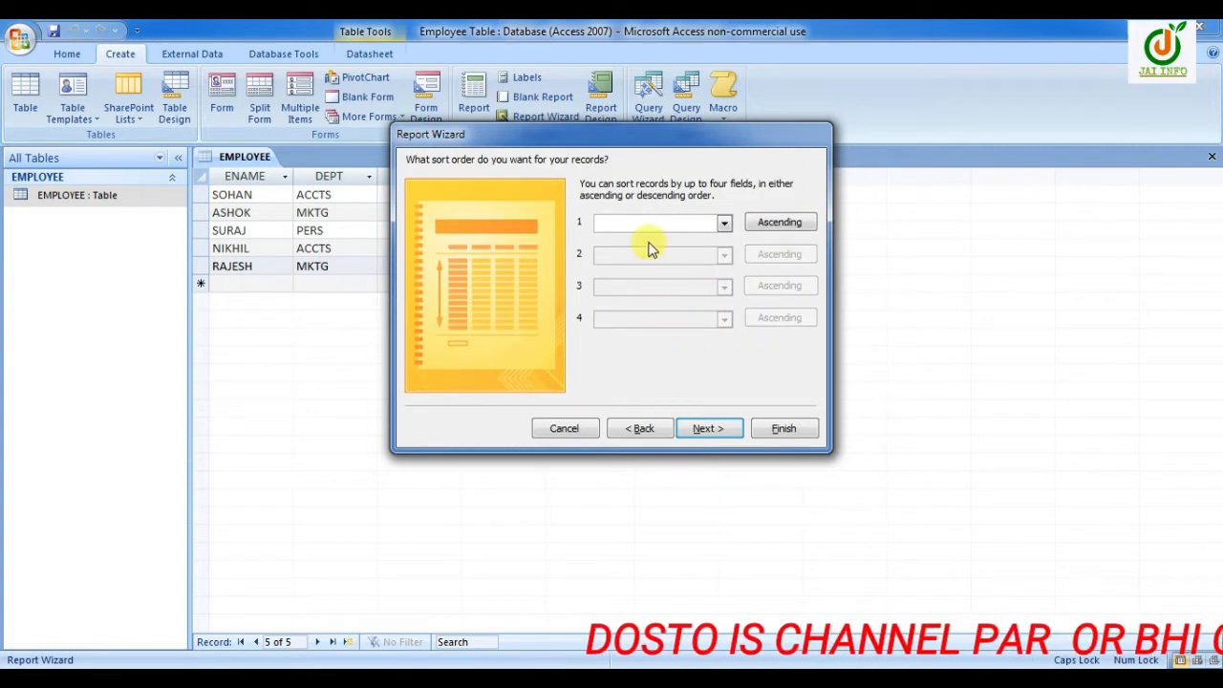
# Sort the report by ENAME in ascending order and accept the Tabular layout with Portrait orientation
pyautogui.click(725, 227)
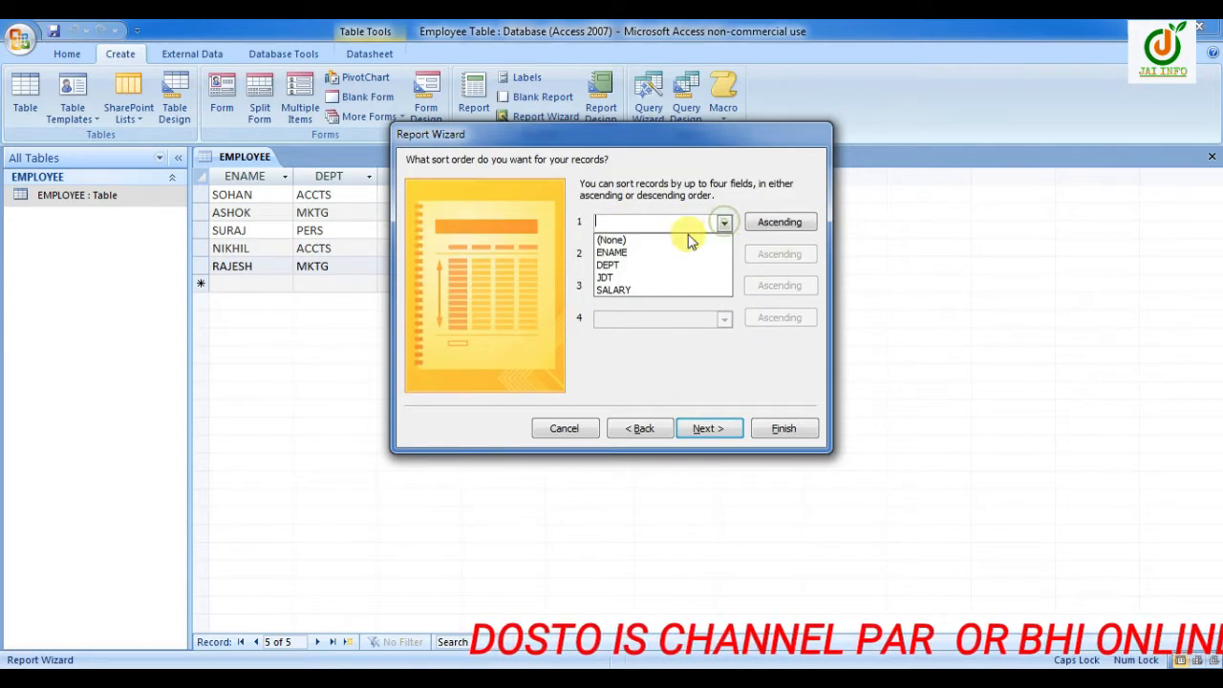
pyautogui.click(669, 257)
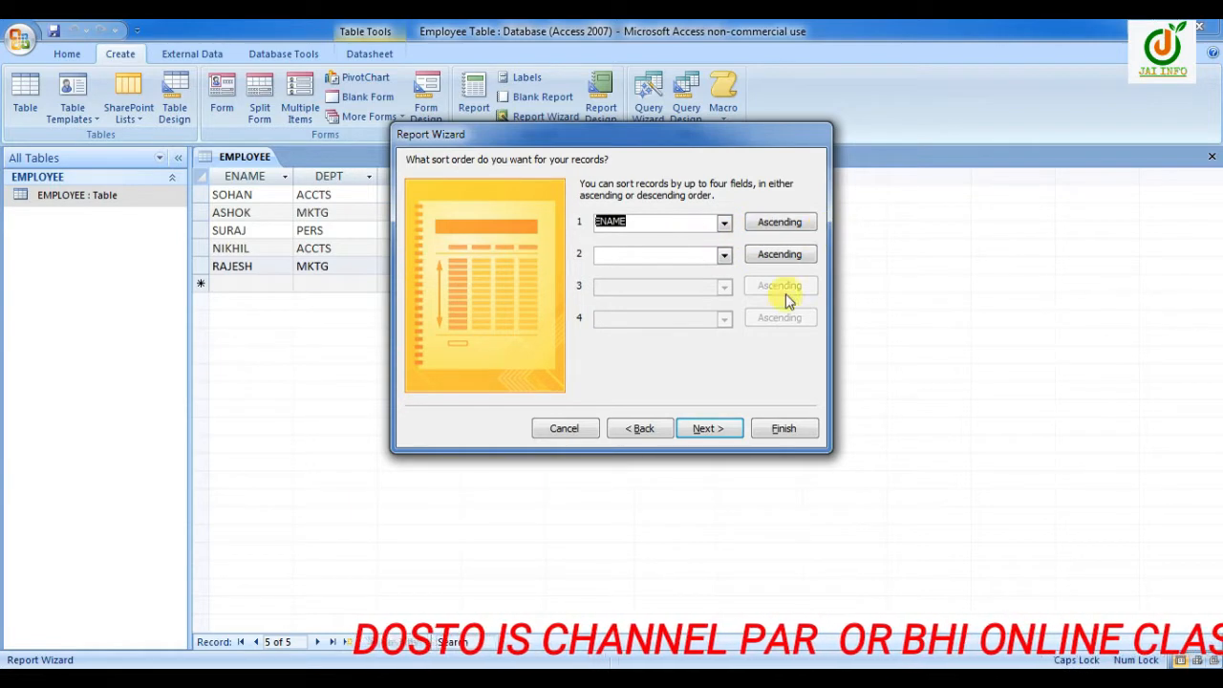
pyautogui.click(709, 429)
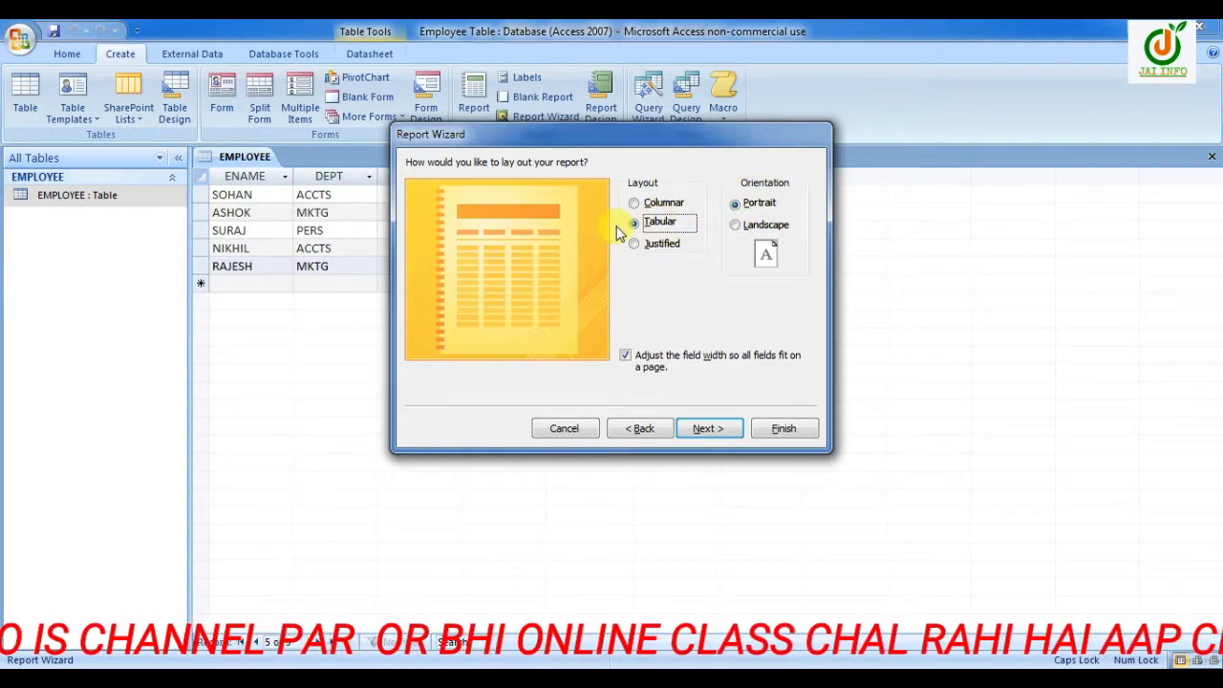
pyautogui.click(703, 430)
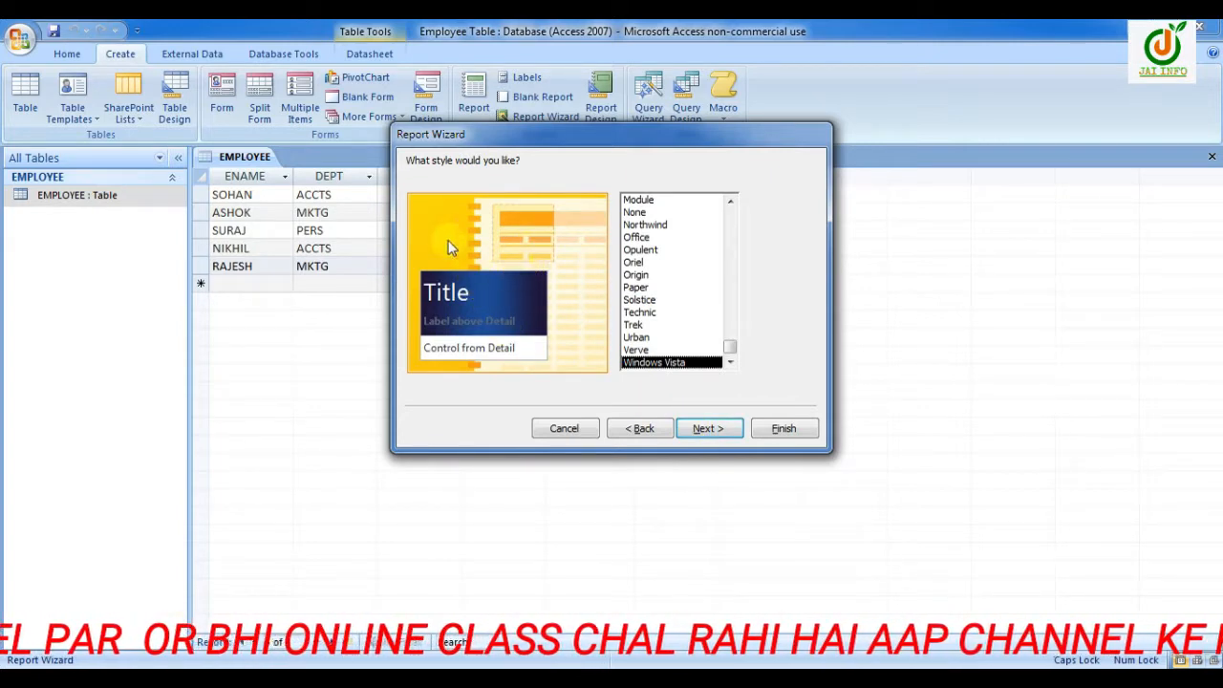
# Choose the Opulent style and finish the report with the title EMPLOYEE, opening it in preview
pyautogui.click(648, 238)
pyautogui.click(647, 252)
pyautogui.click(644, 299)
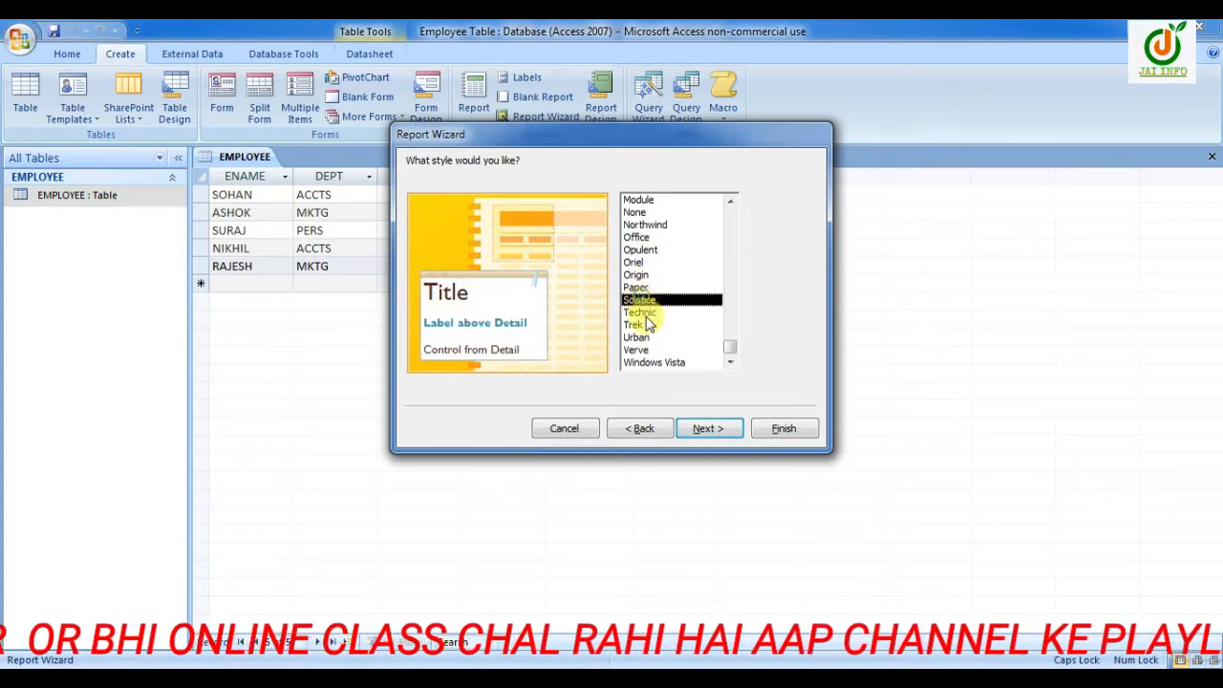
pyautogui.click(647, 325)
pyautogui.click(636, 274)
pyautogui.click(636, 250)
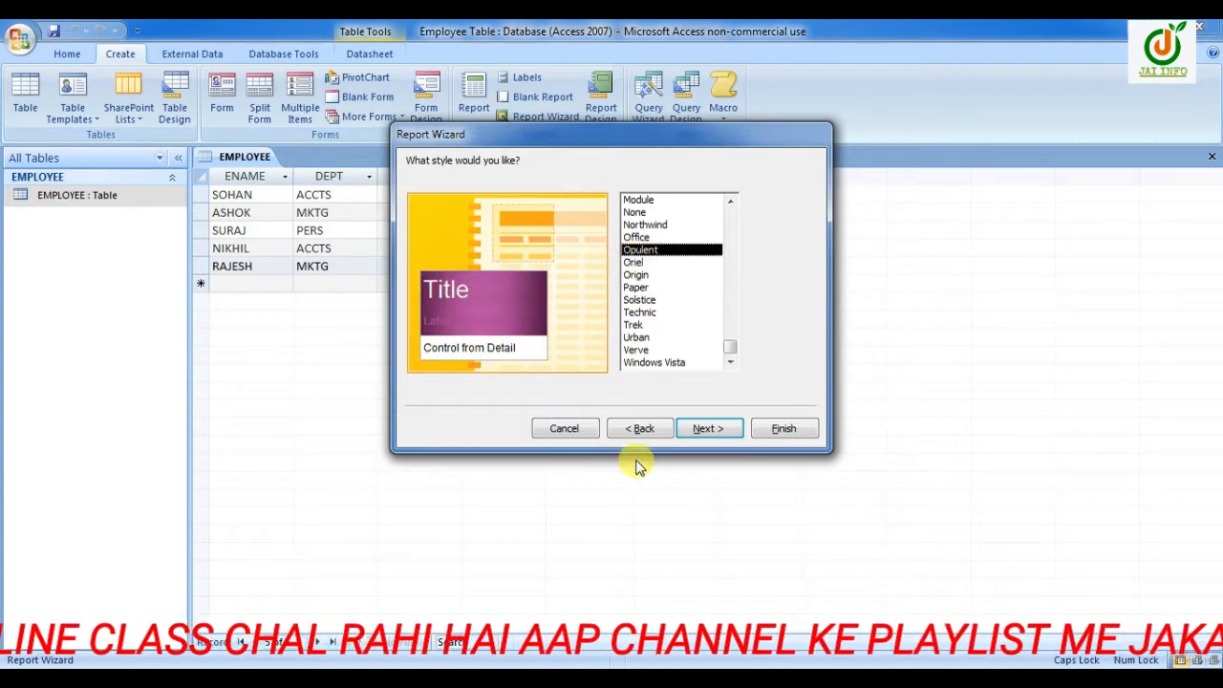
pyautogui.click(706, 430)
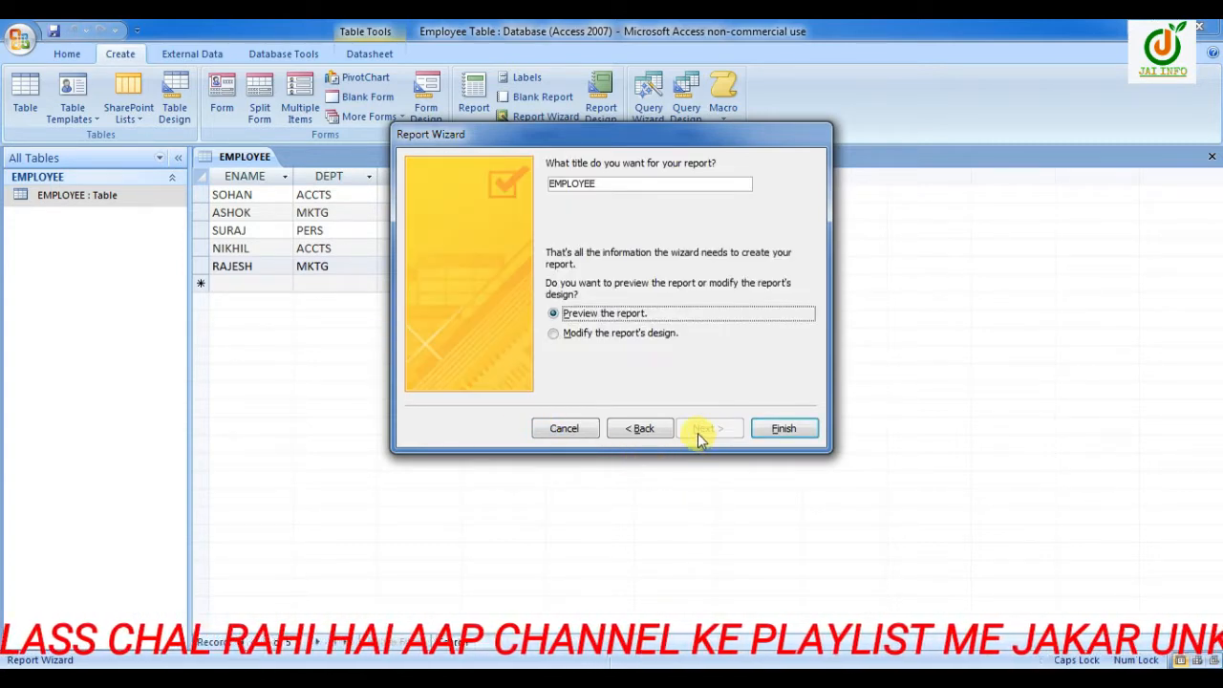
pyautogui.click(633, 185)
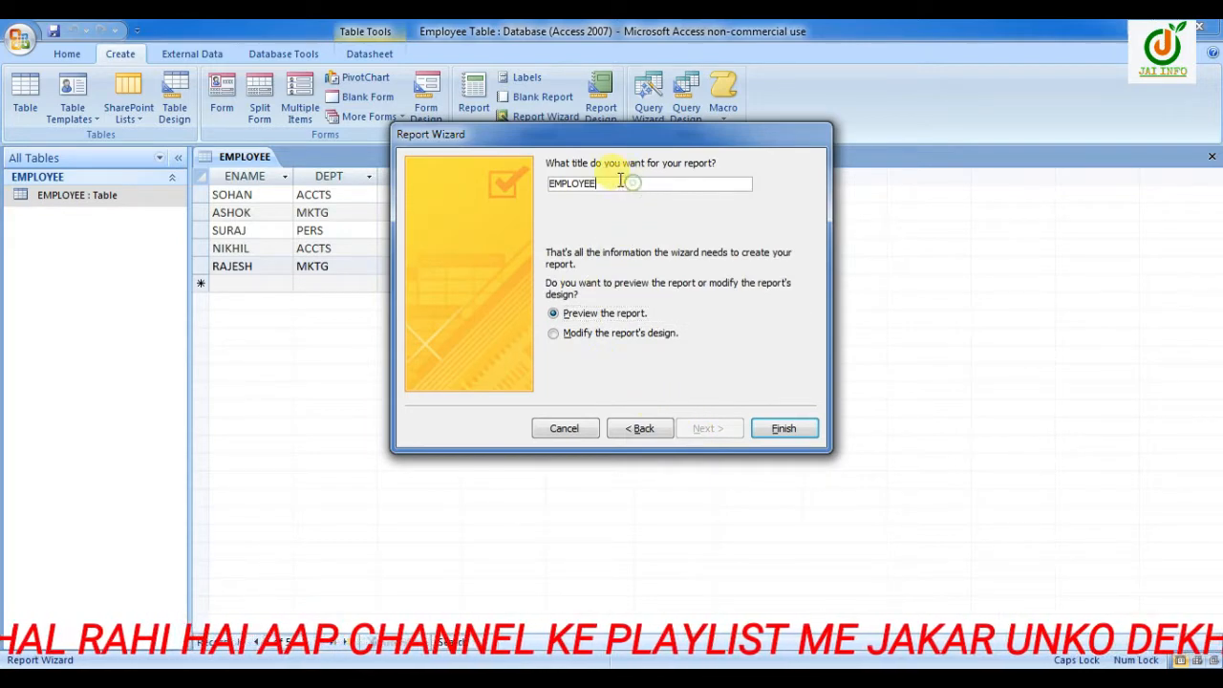
pyautogui.click(785, 429)
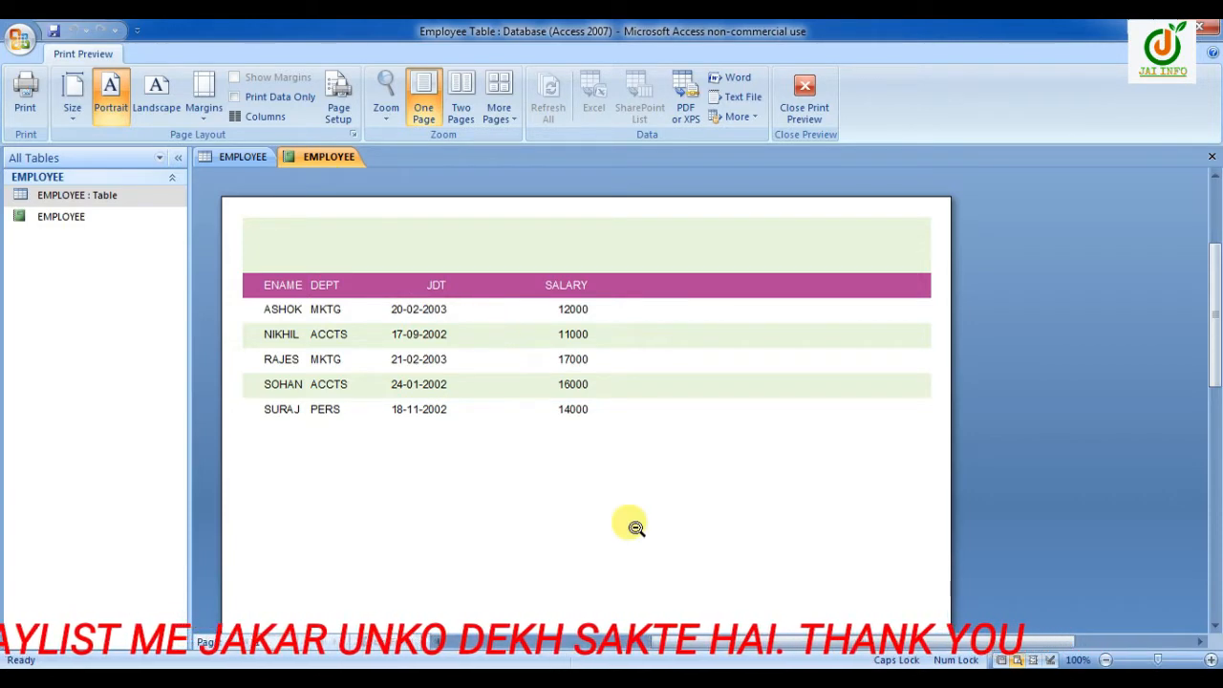
# Switch to the PART-6 Word document to check the report heading task, and return to Access
pyautogui.hotkey('alt', 'Tab')
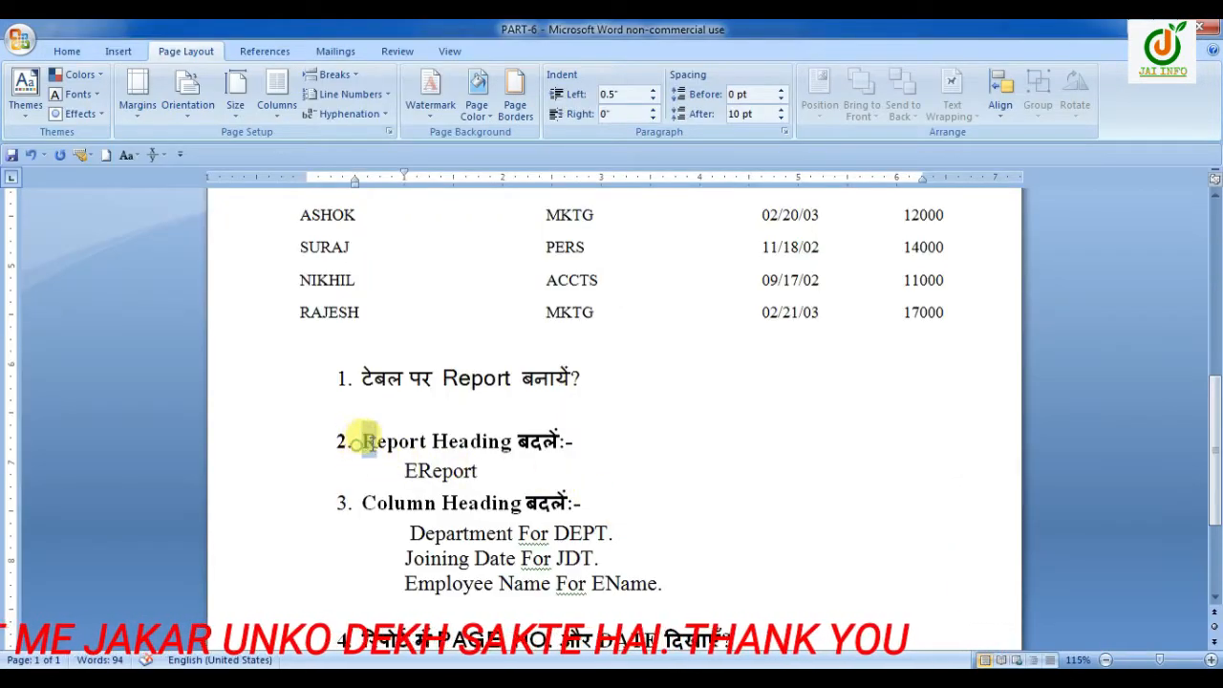
pyautogui.moveTo(360, 441); pyautogui.dragTo(579, 440)
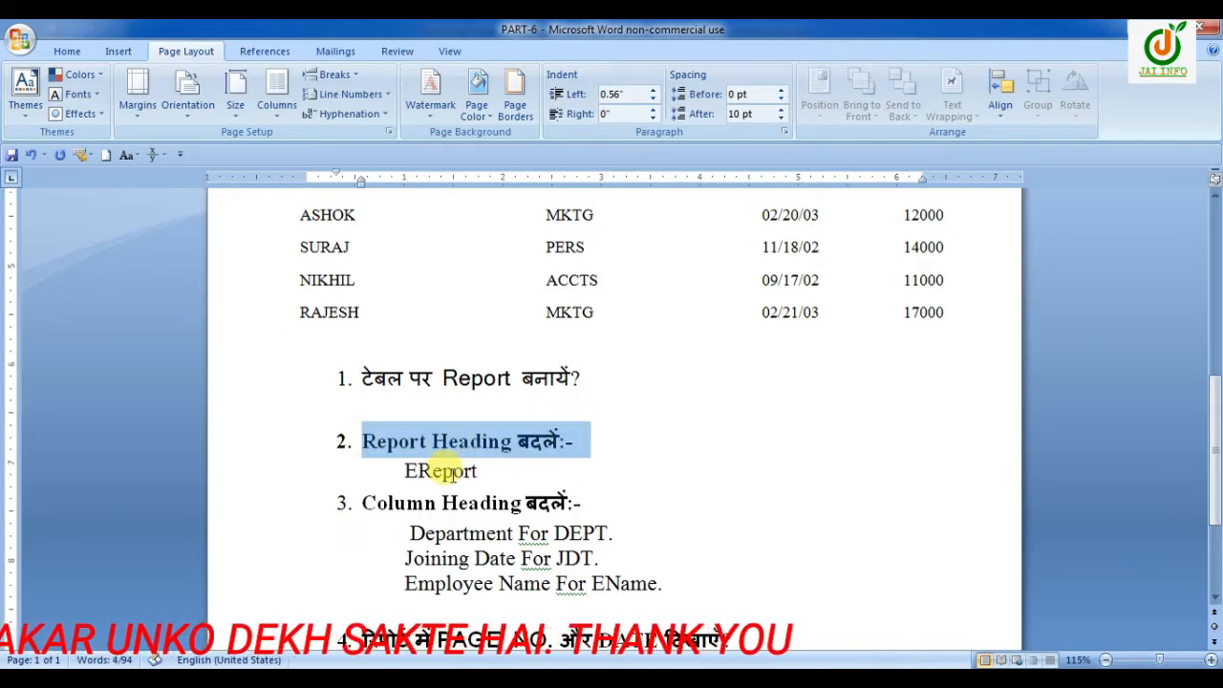
pyautogui.click(401, 470)
pyautogui.moveTo(400, 470); pyautogui.dragTo(545, 469)
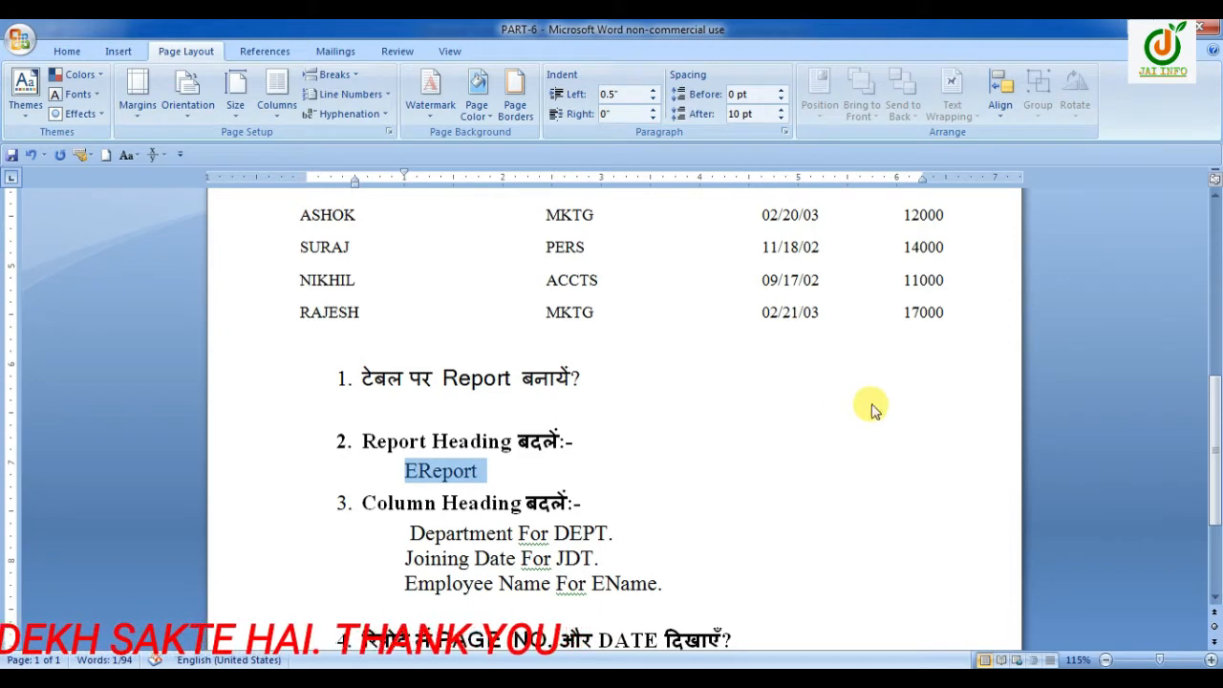
pyautogui.hotkey('alt', 'Tab')
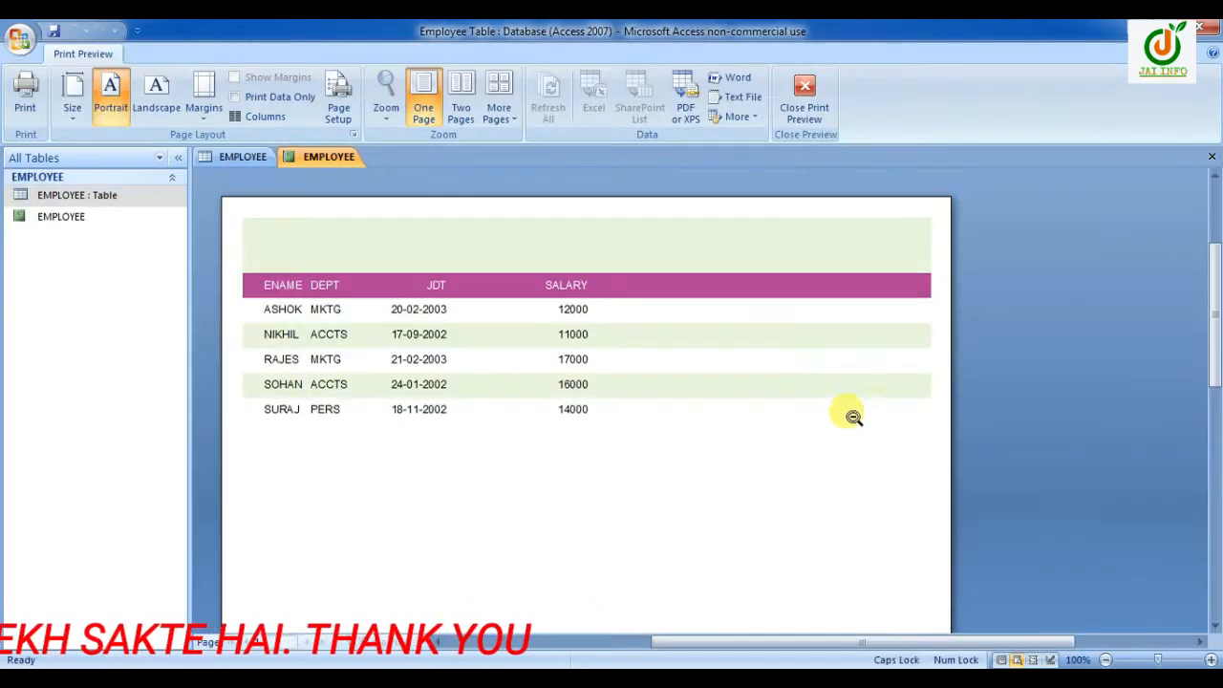
# Close the EMPLOYEE report's print preview and open the report in Design View
pyautogui.rightClick(325, 167)
pyautogui.click(302, 171)
pyautogui.rightClick(310, 167)
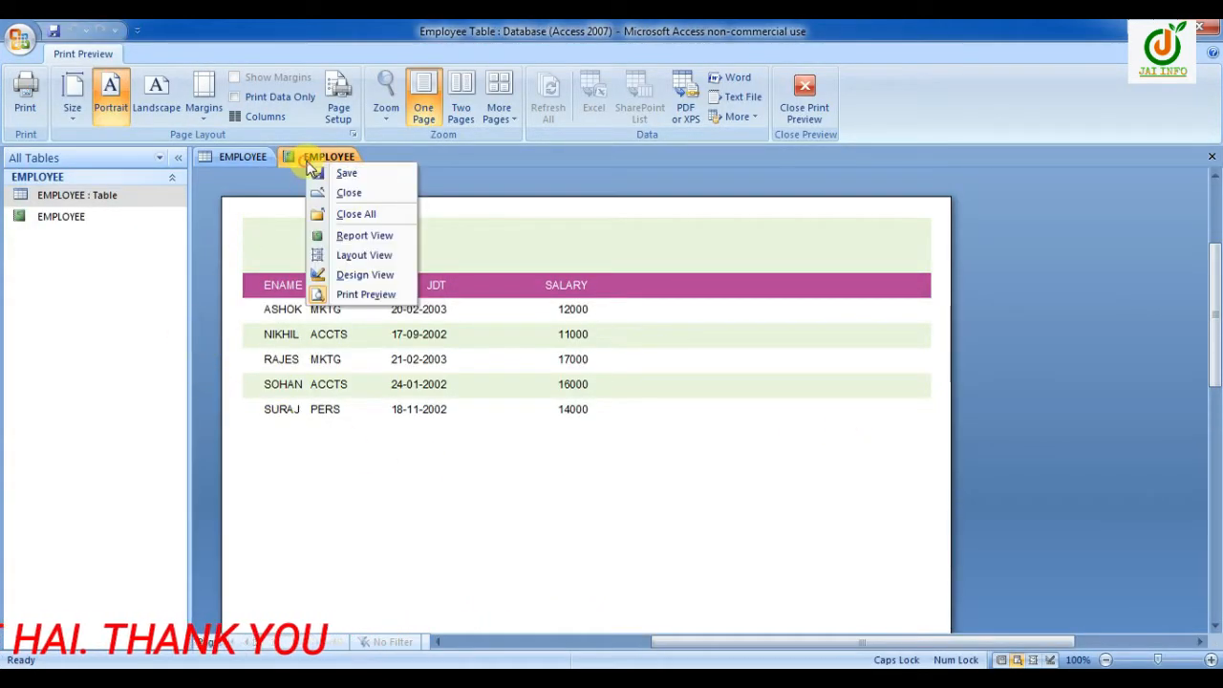
pyautogui.click(341, 193)
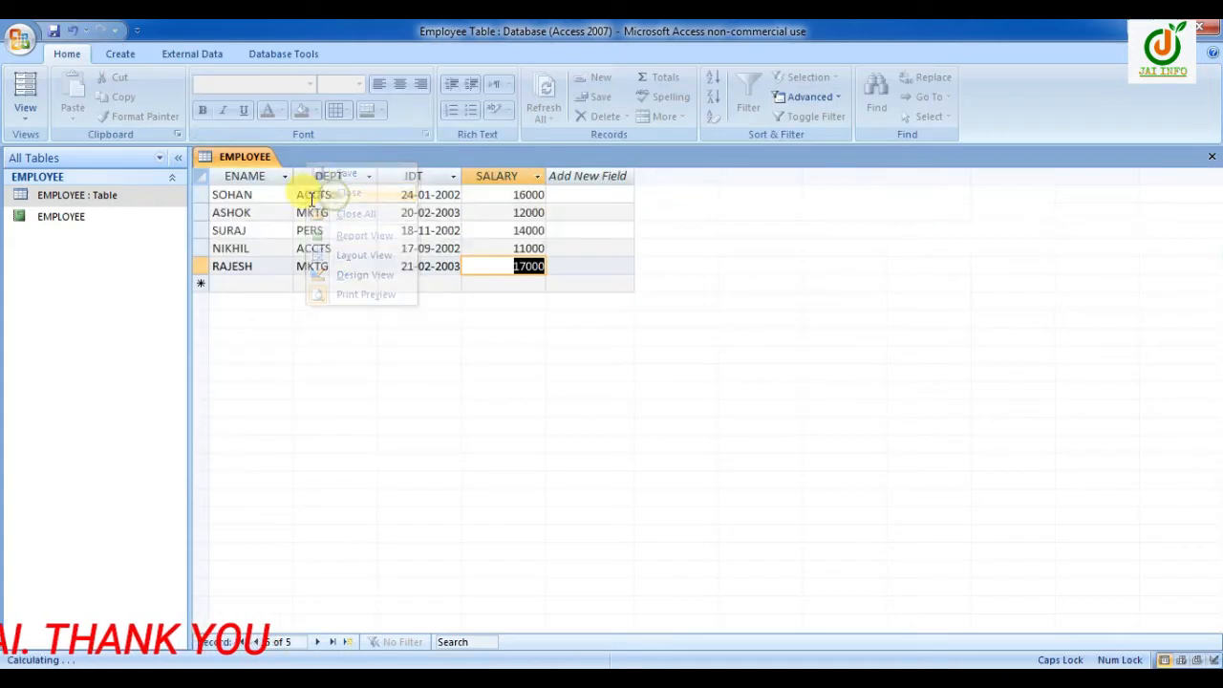
pyautogui.rightClick(57, 223)
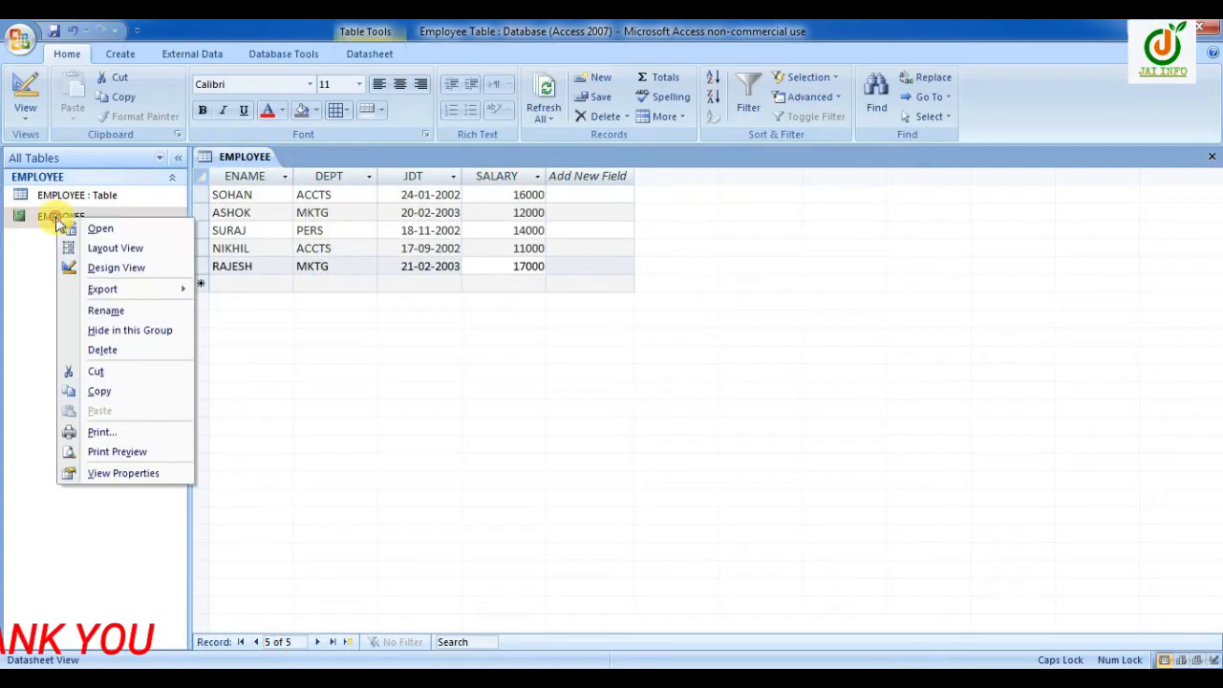
pyautogui.click(117, 270)
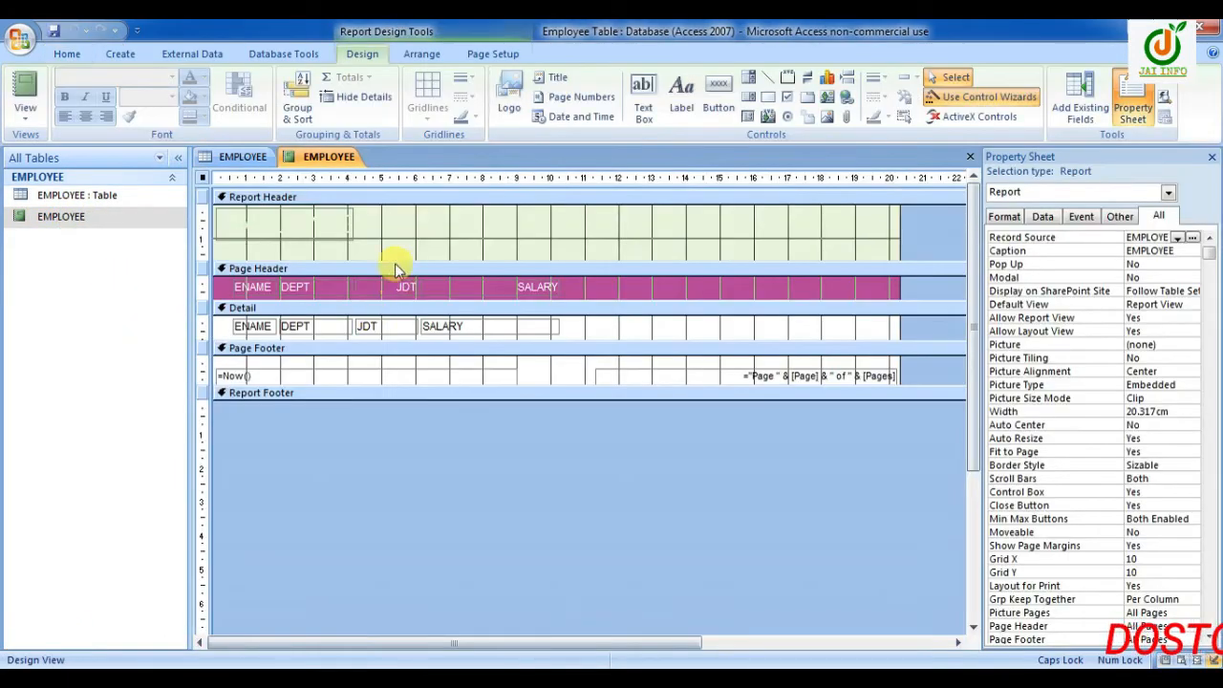
# Change the report header label's text to EREPORT with fore color #22B14C, and save the report
pyautogui.click(275, 222)
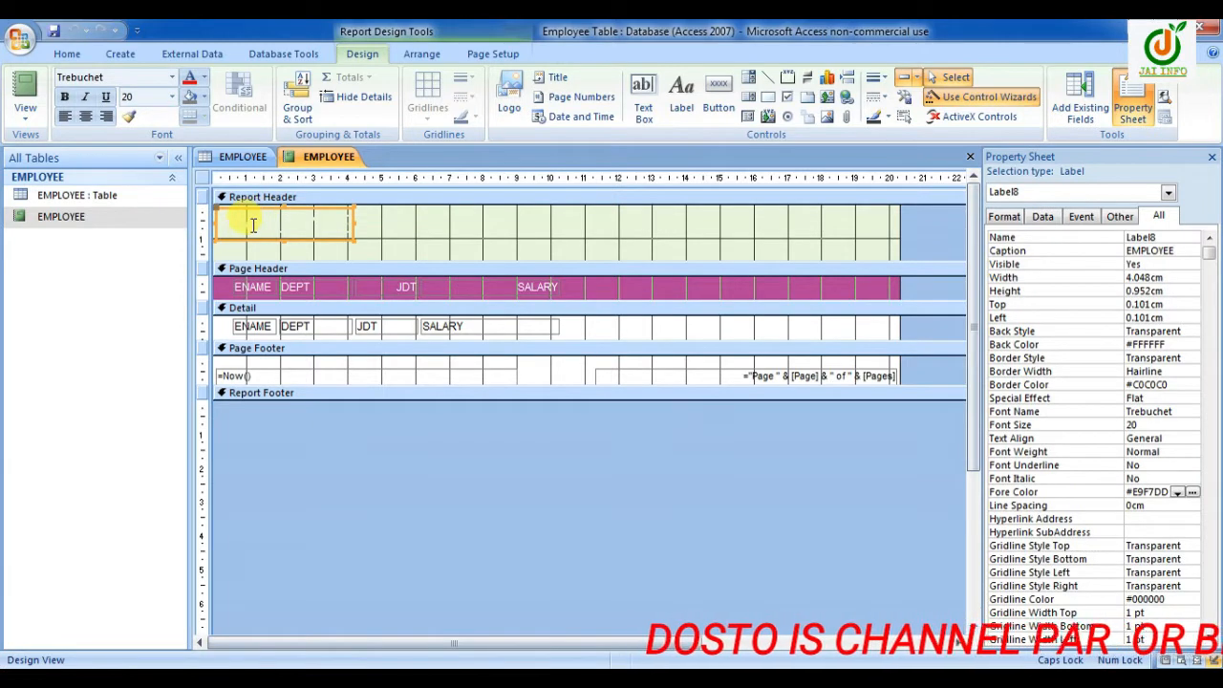
pyautogui.click(280, 220)
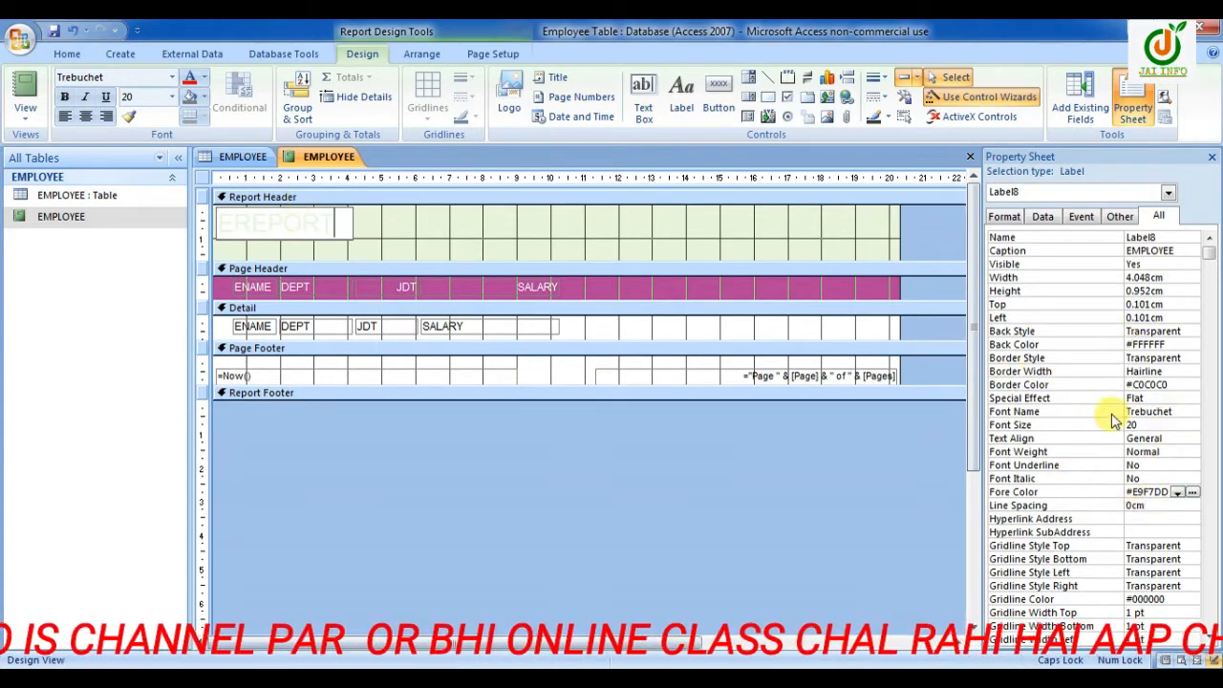
pyautogui.click(1179, 492)
pyautogui.click(1192, 491)
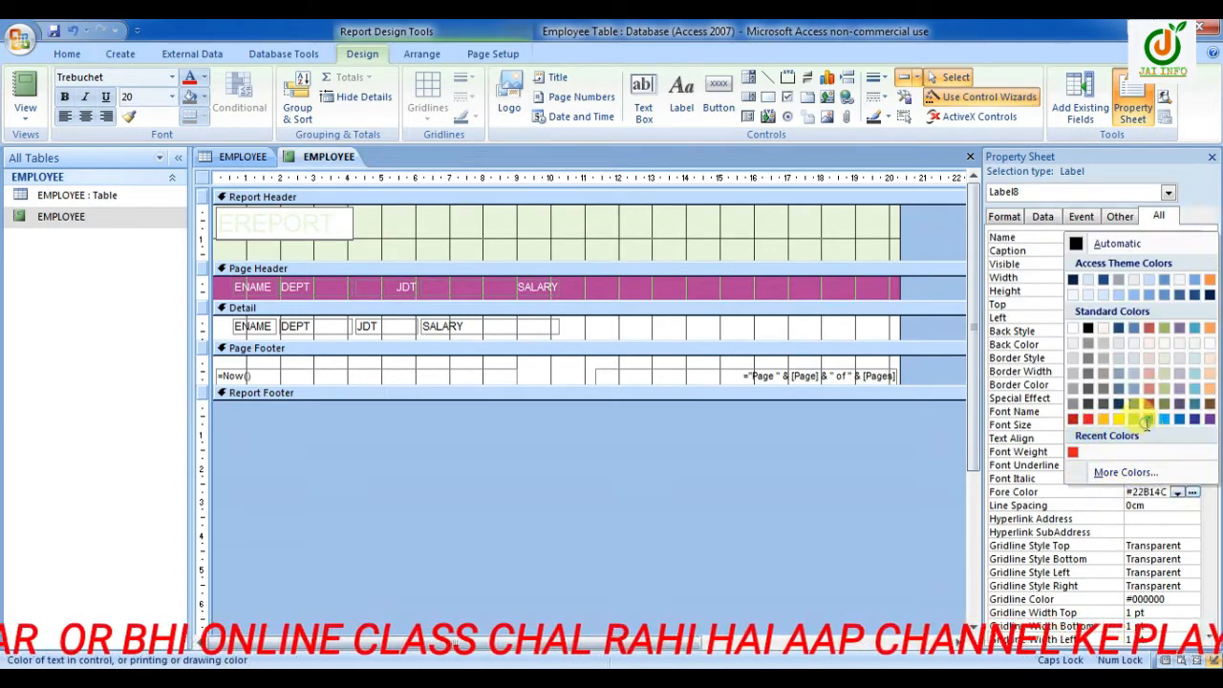
pyautogui.click(1133, 421)
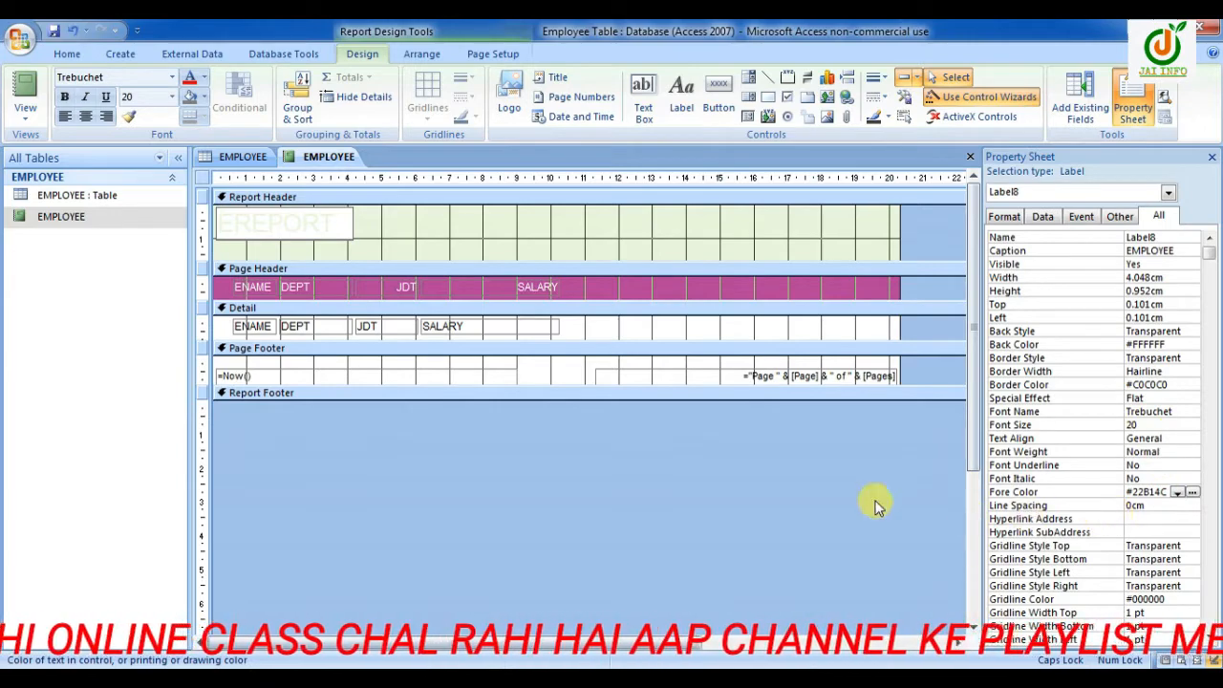
pyautogui.rightClick(337, 166)
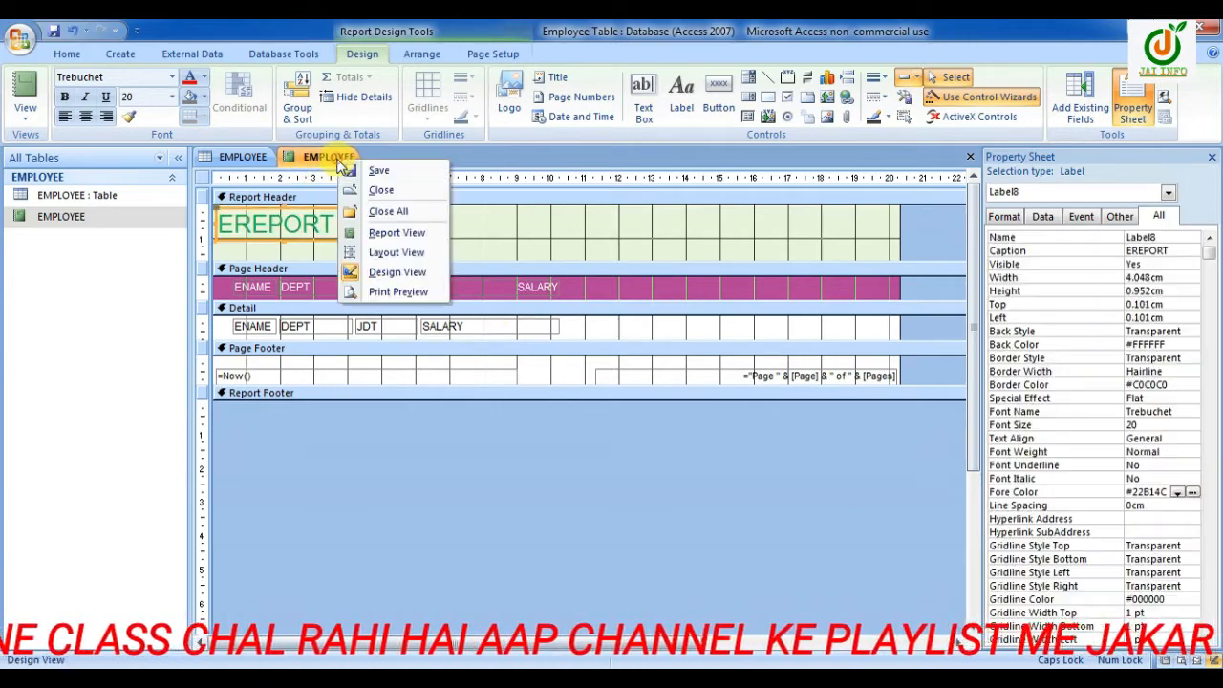
pyautogui.click(383, 172)
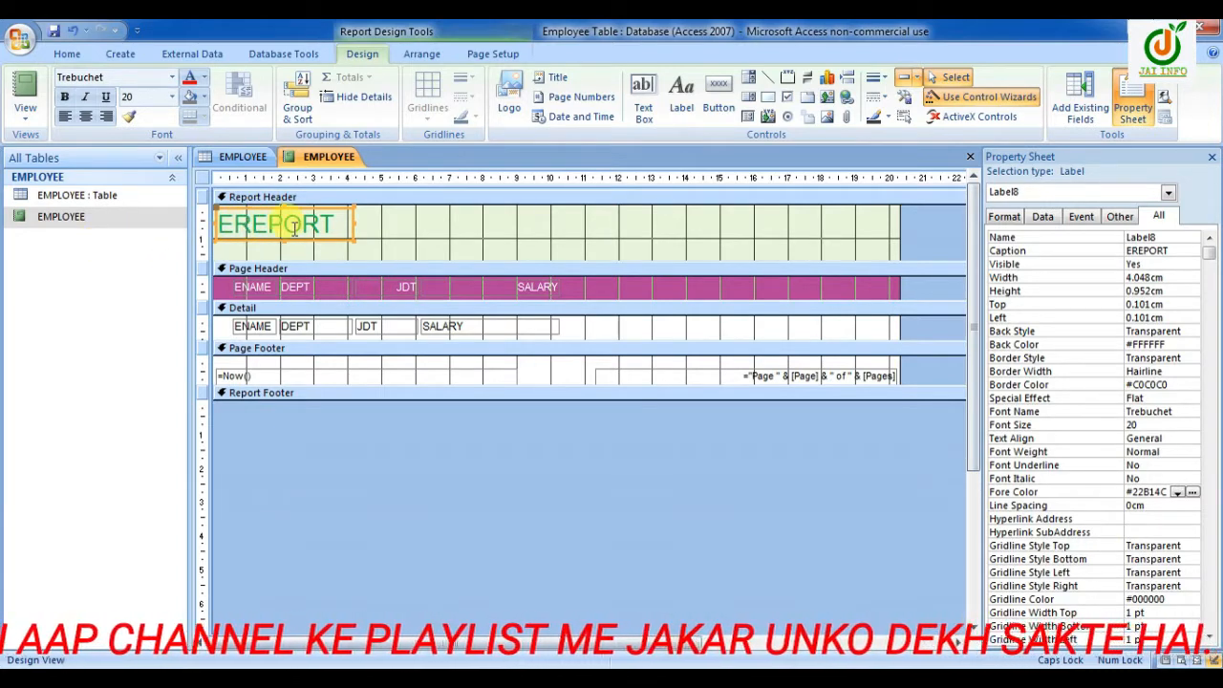
# Move the EREPORT heading to about 7.4 cm from the report's left edge, and reopen the report in Report View
pyautogui.moveTo(328, 237); pyautogui.dragTo(576, 241)
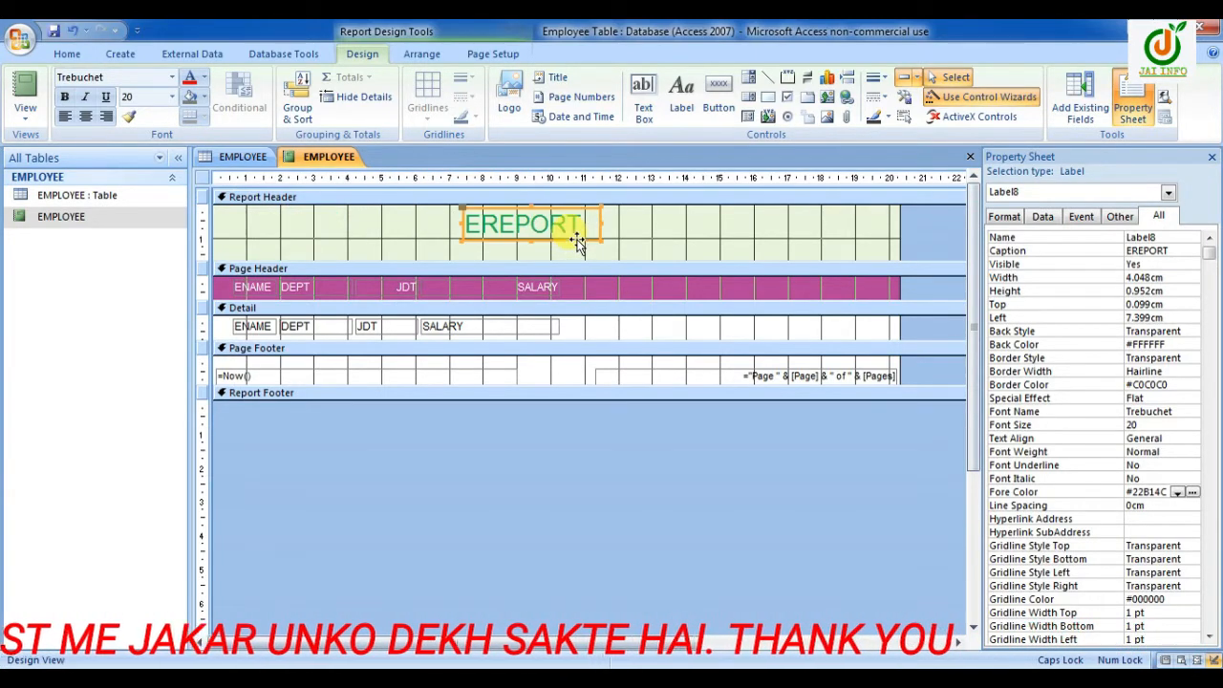
pyautogui.rightClick(334, 158)
pyautogui.rightClick(327, 163)
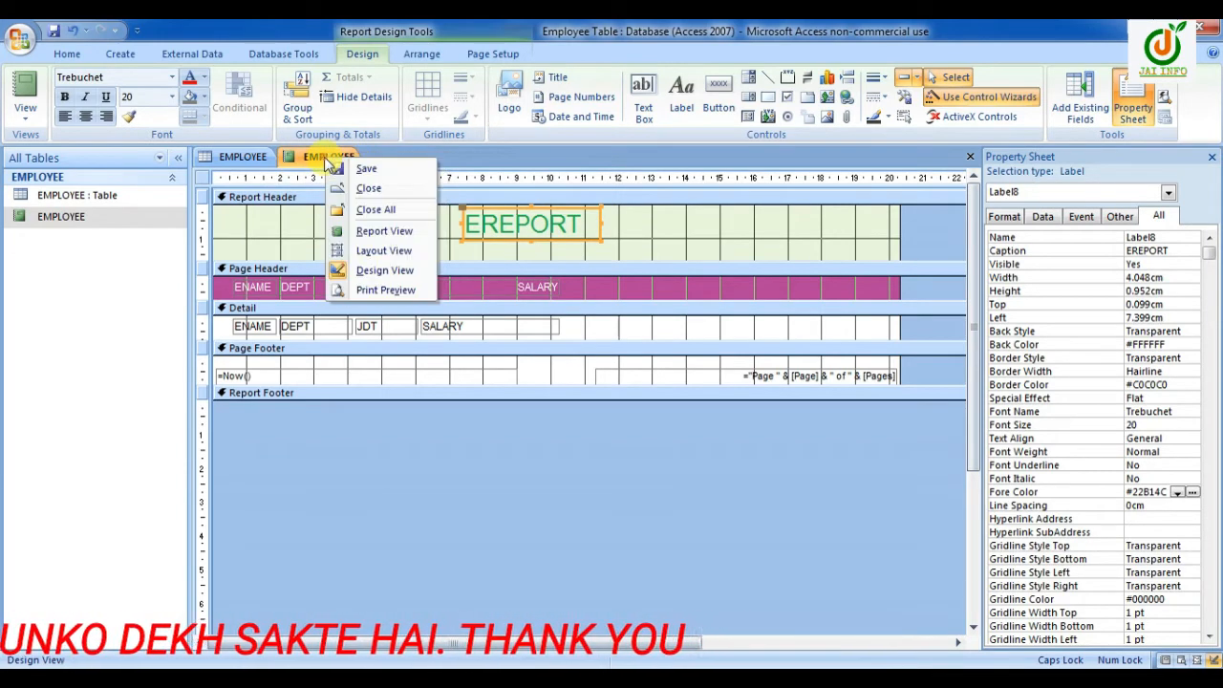
pyautogui.click(363, 188)
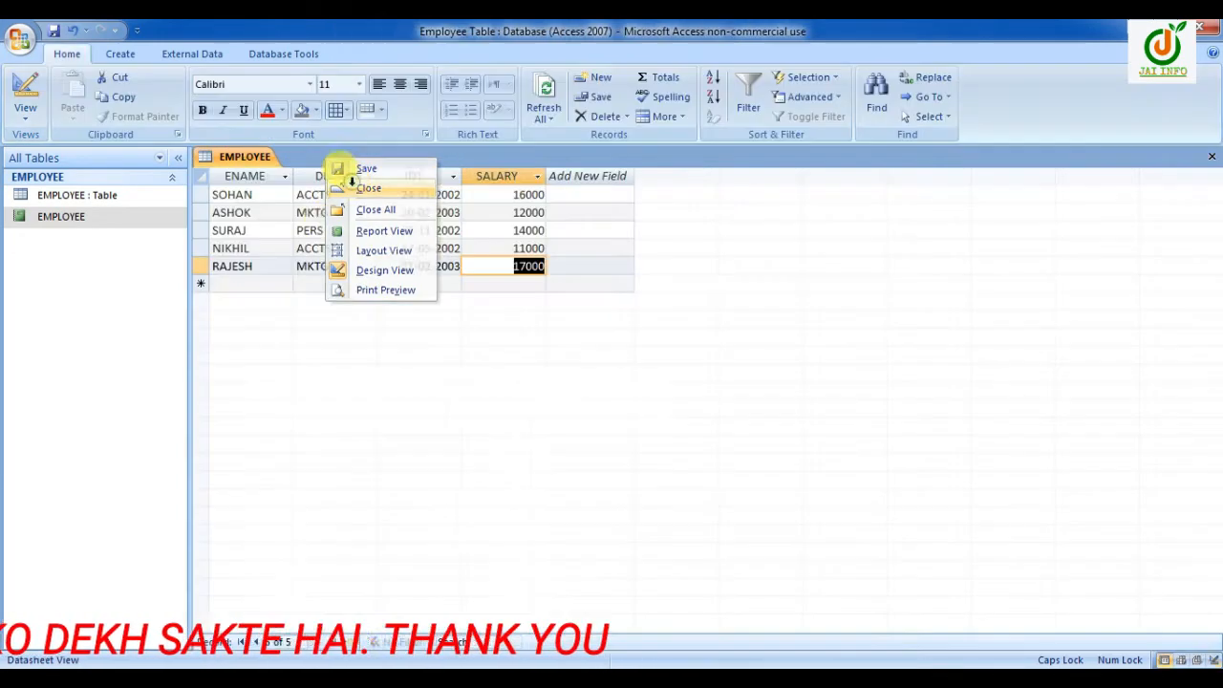
pyautogui.rightClick(57, 222)
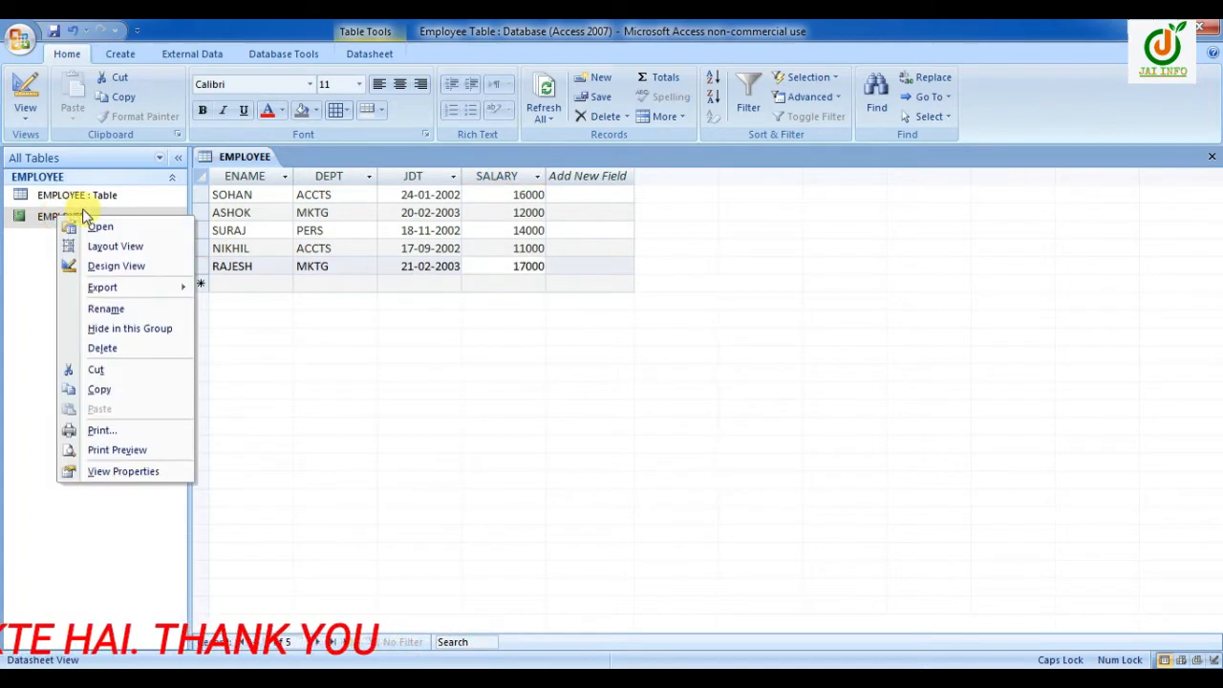
pyautogui.click(95, 227)
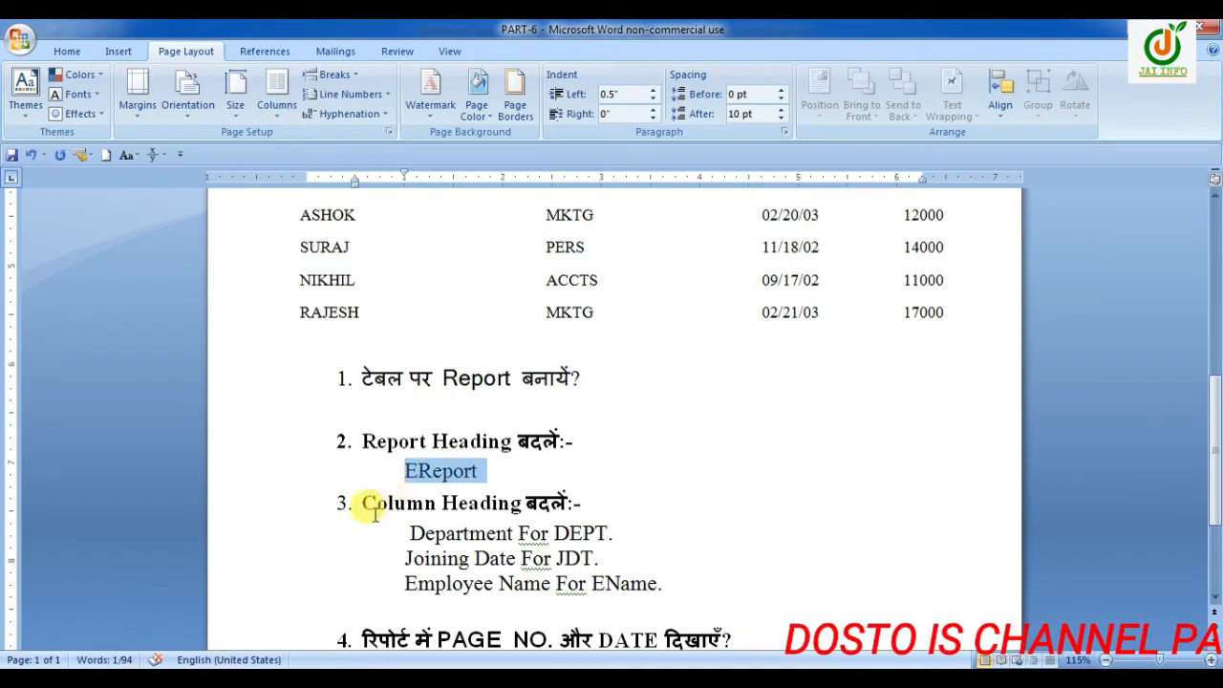
# Check the column heading task for DEPT, JDT and EName in the PART-6 Word document, and return to Access
pyautogui.scroll(-1, 459, 534)
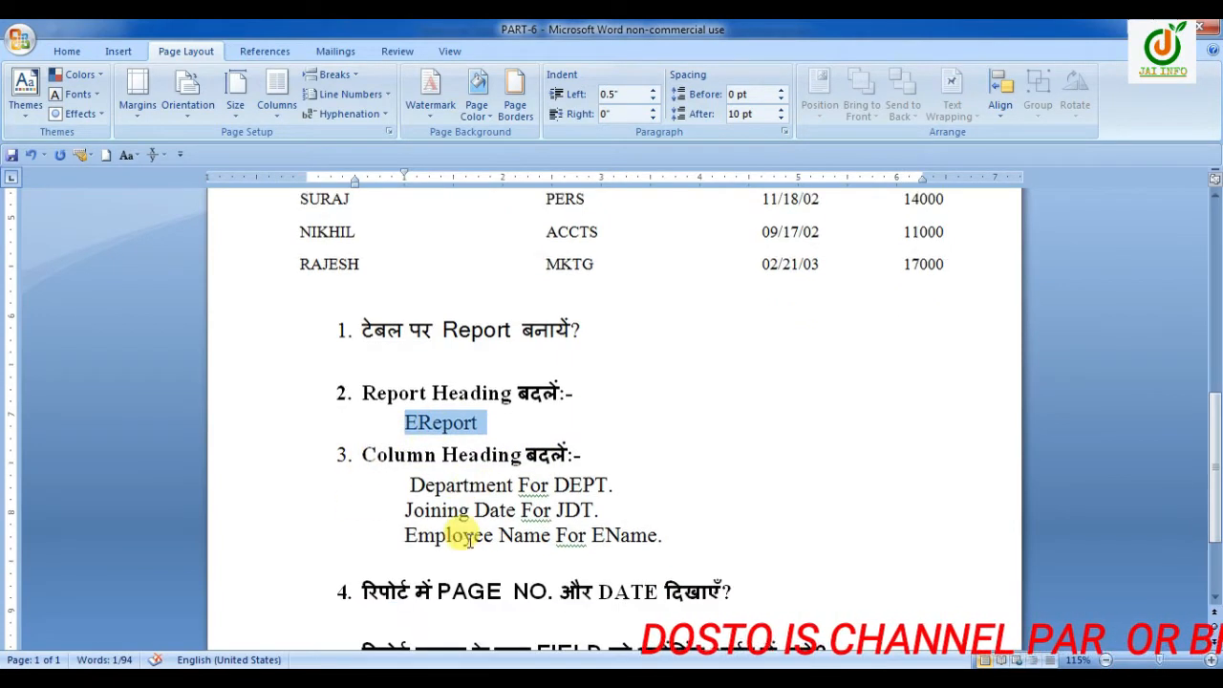
pyautogui.moveTo(409, 485); pyautogui.dragTo(613, 486)
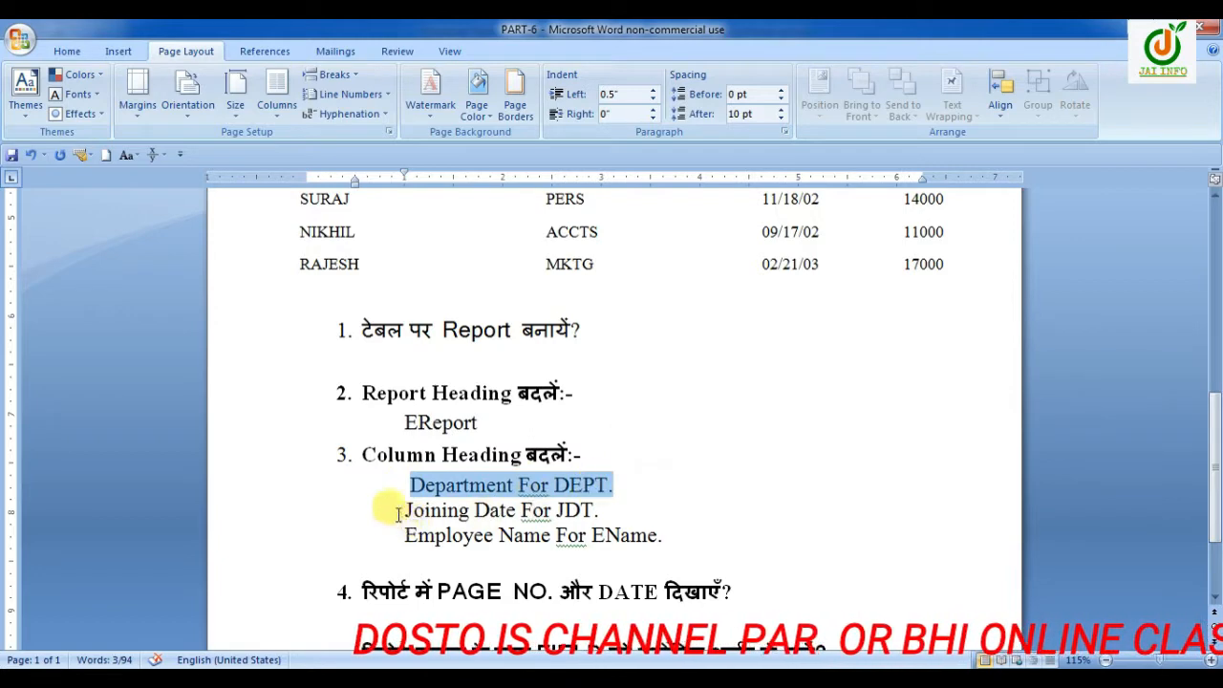
pyautogui.moveTo(404, 510); pyautogui.dragTo(518, 510)
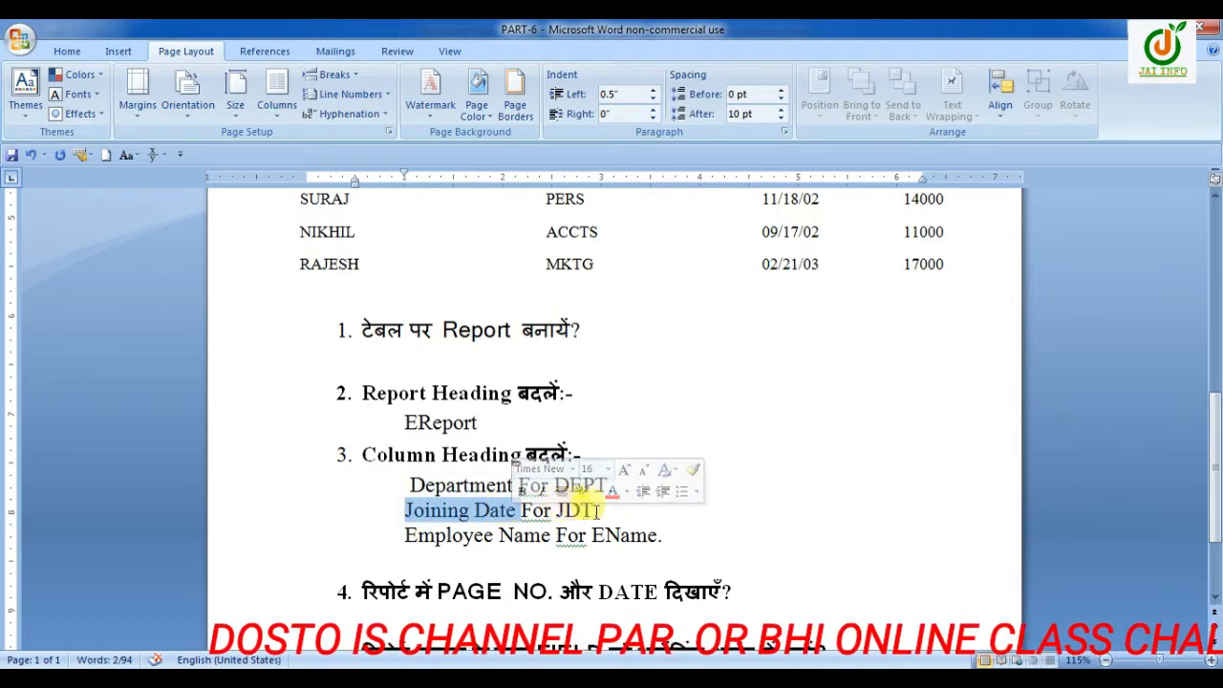
pyautogui.moveTo(405, 535); pyautogui.dragTo(658, 535)
pyautogui.hotkey('alt', 'Tab')
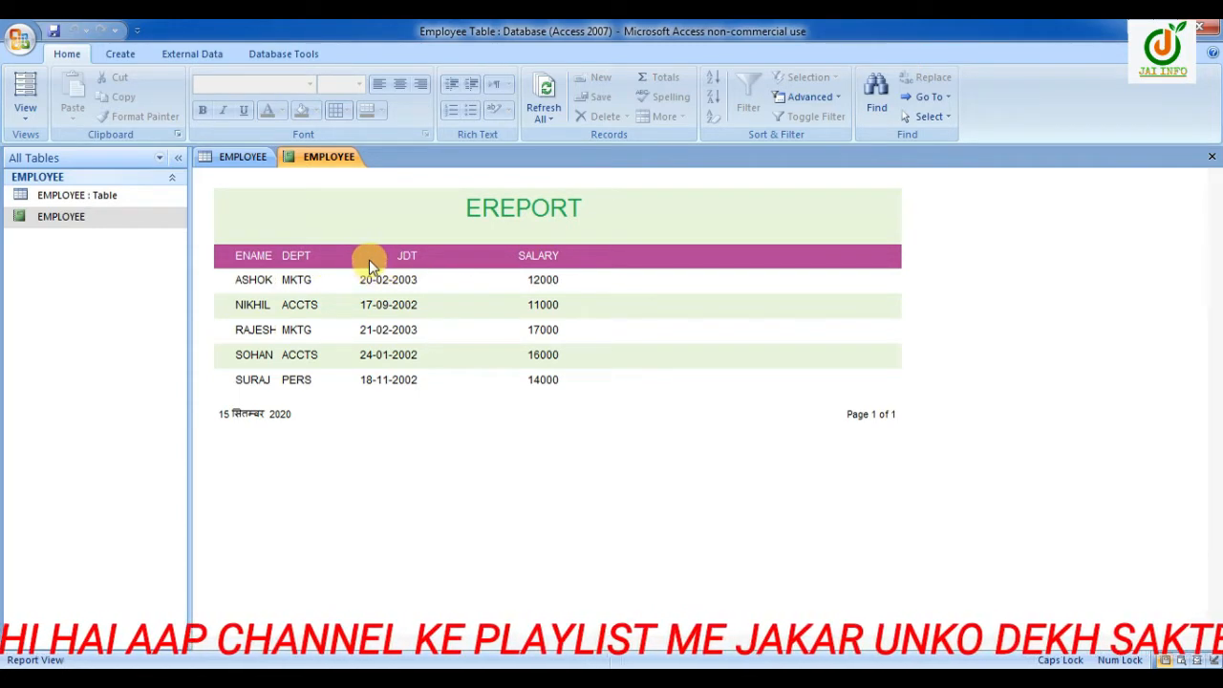
# Close the EMPLOYEE report's Report View and reopen the report in Design View
pyautogui.rightClick(325, 157)
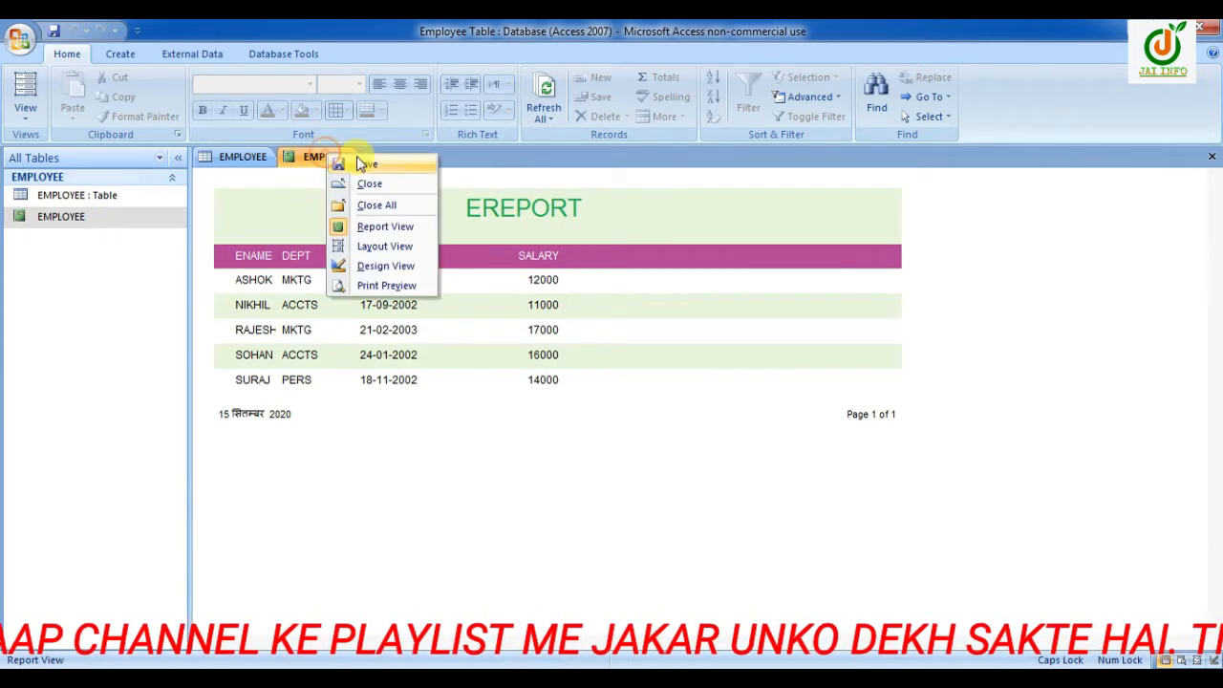
pyautogui.click(369, 183)
pyautogui.rightClick(65, 223)
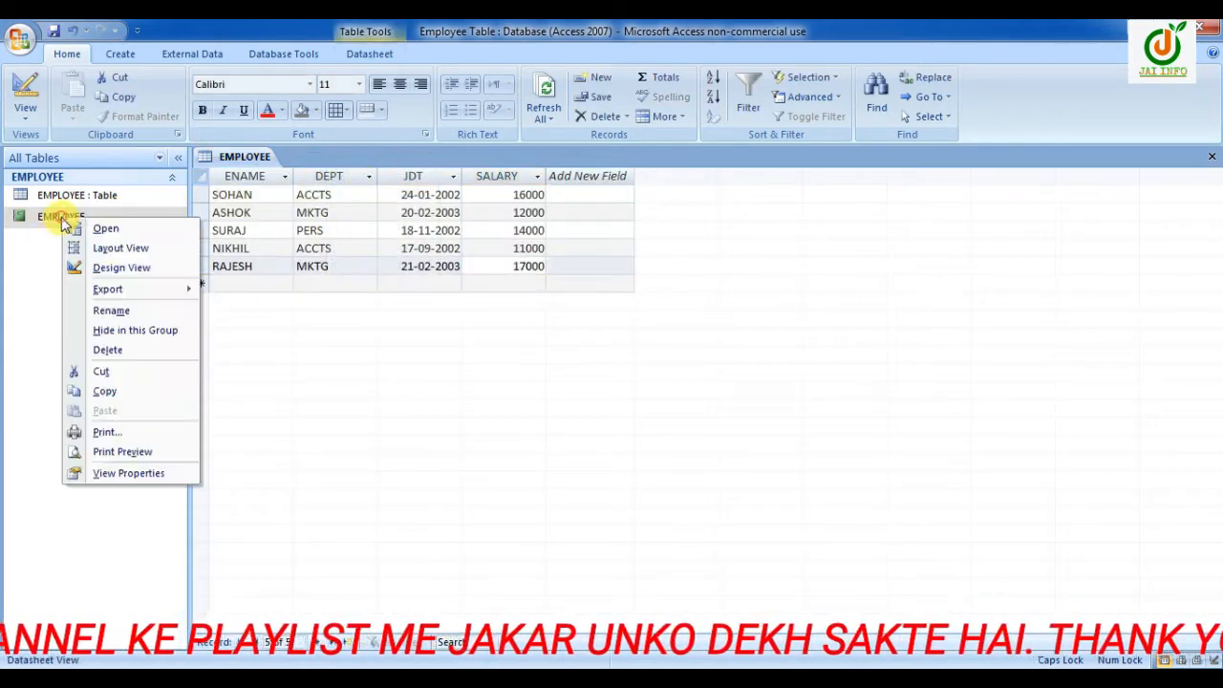
pyautogui.click(122, 269)
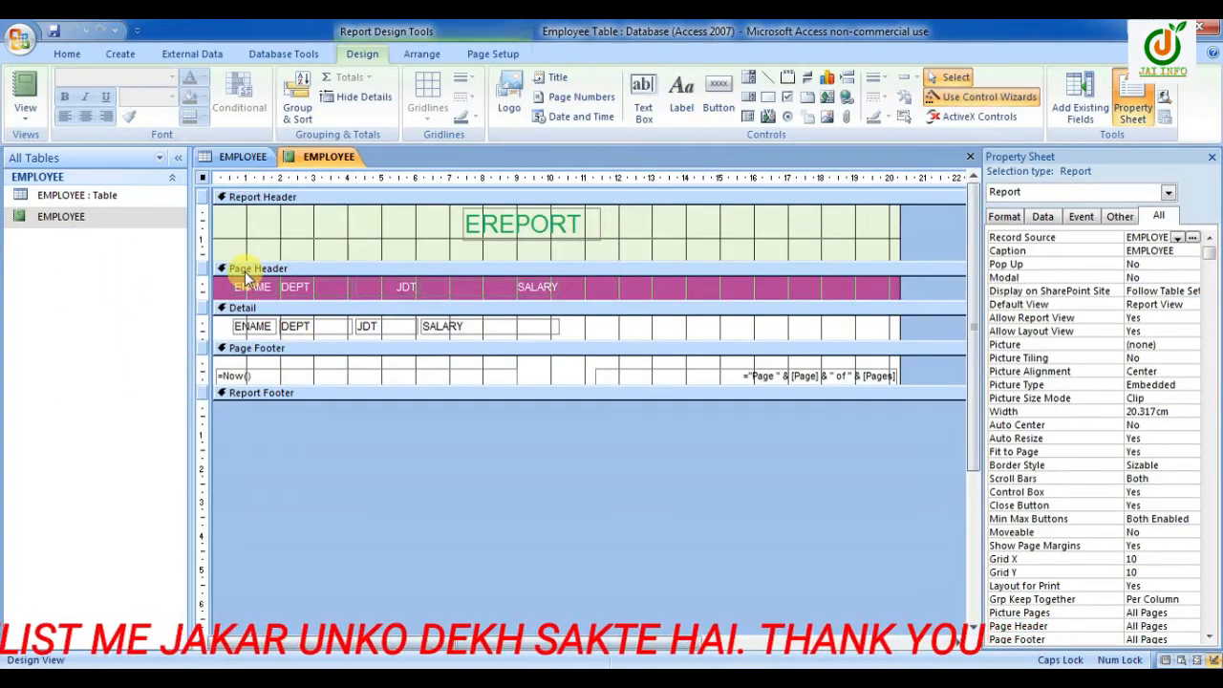